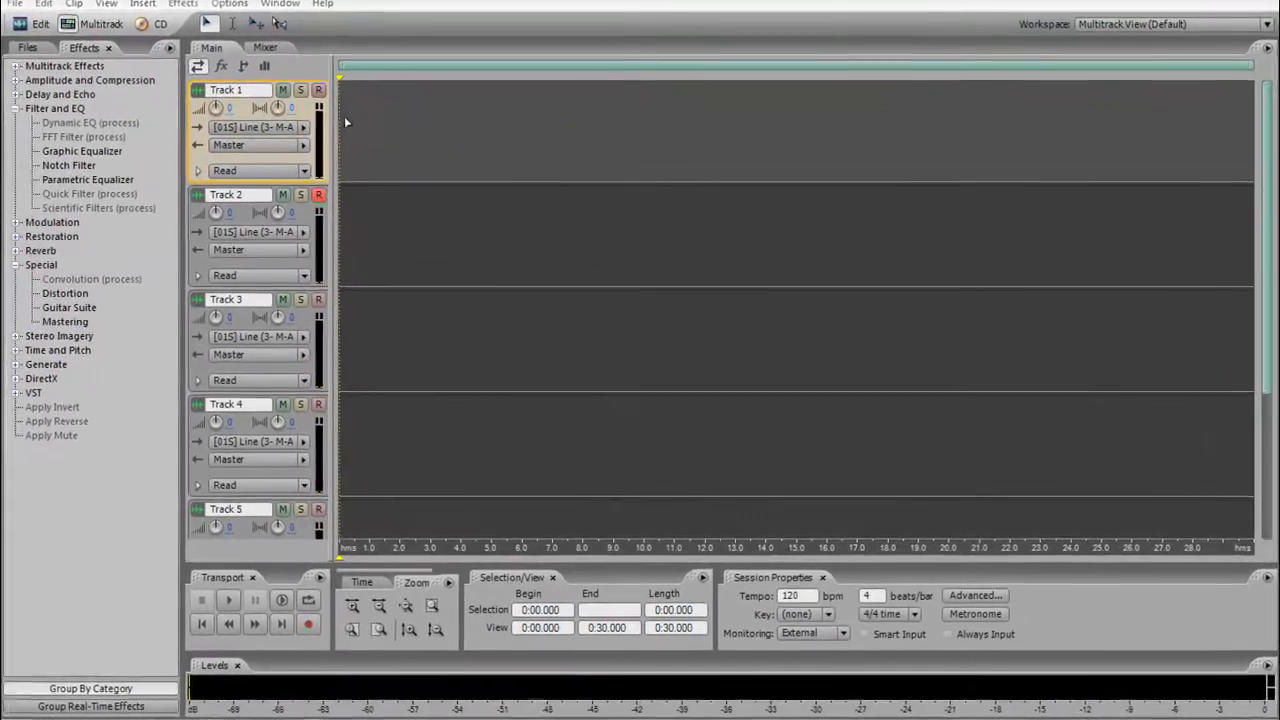
pyautogui.rightClick(372, 129)
pyautogui.moveTo(389, 142)
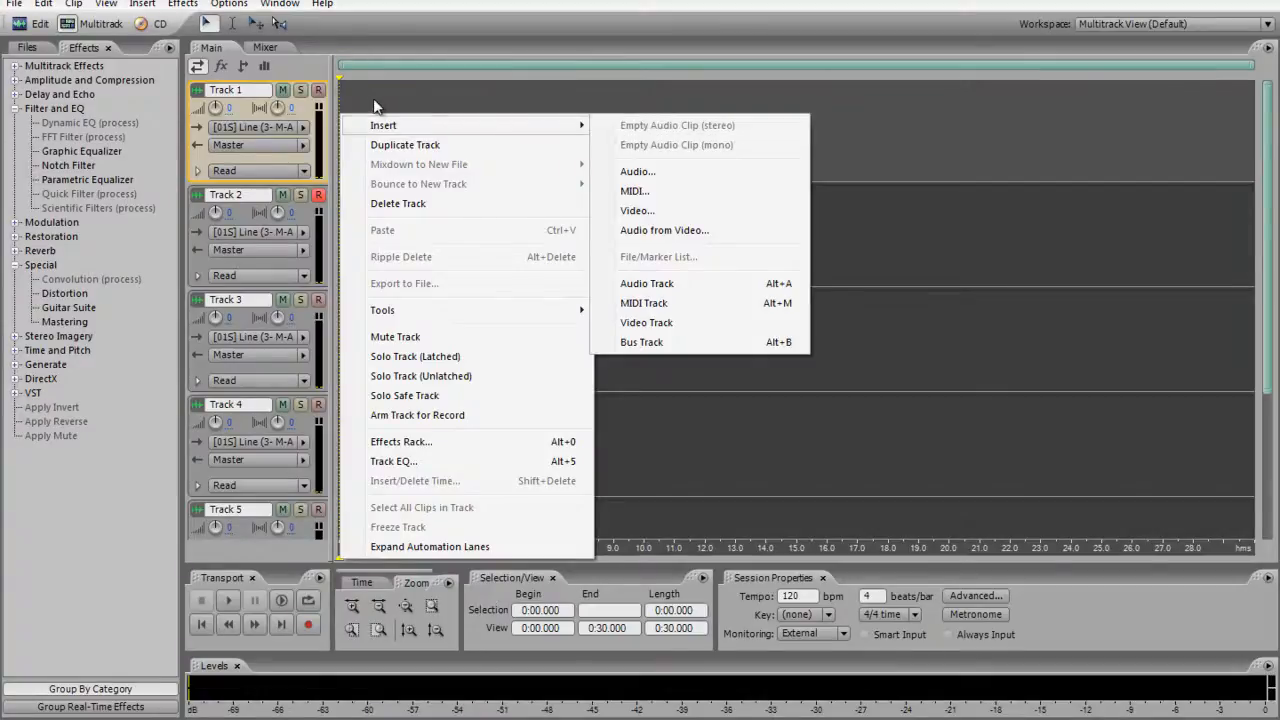
pyautogui.click(338, 239)
# - Select Track 2 and open its Effects Rack from the mixer
pyautogui.click(338, 235)
pyautogui.click(338, 238)
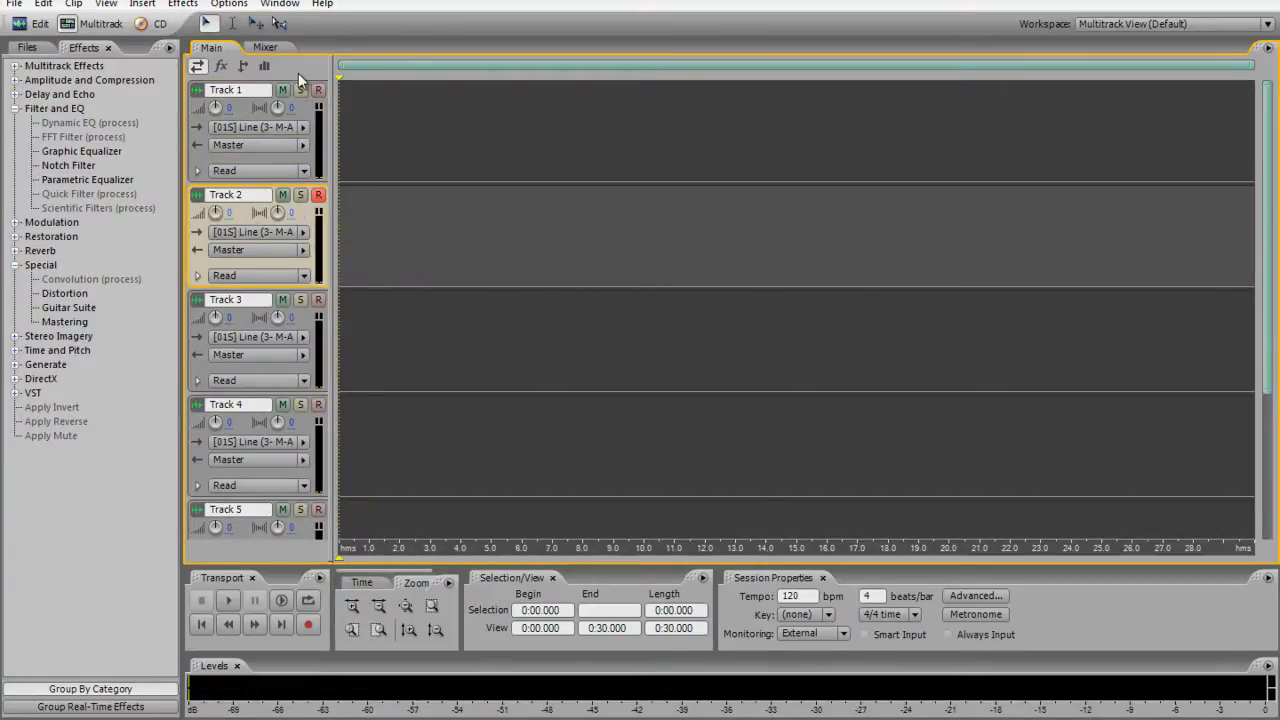
pyautogui.click(265, 48)
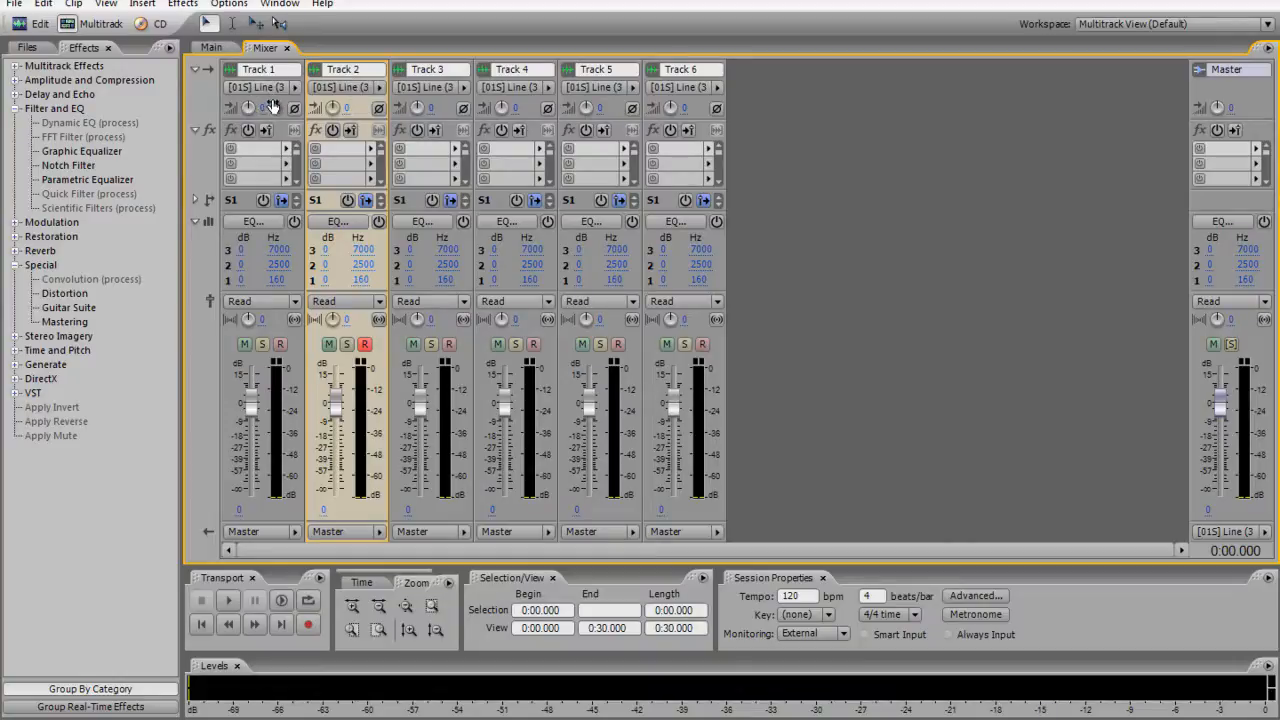
pyautogui.click(372, 150)
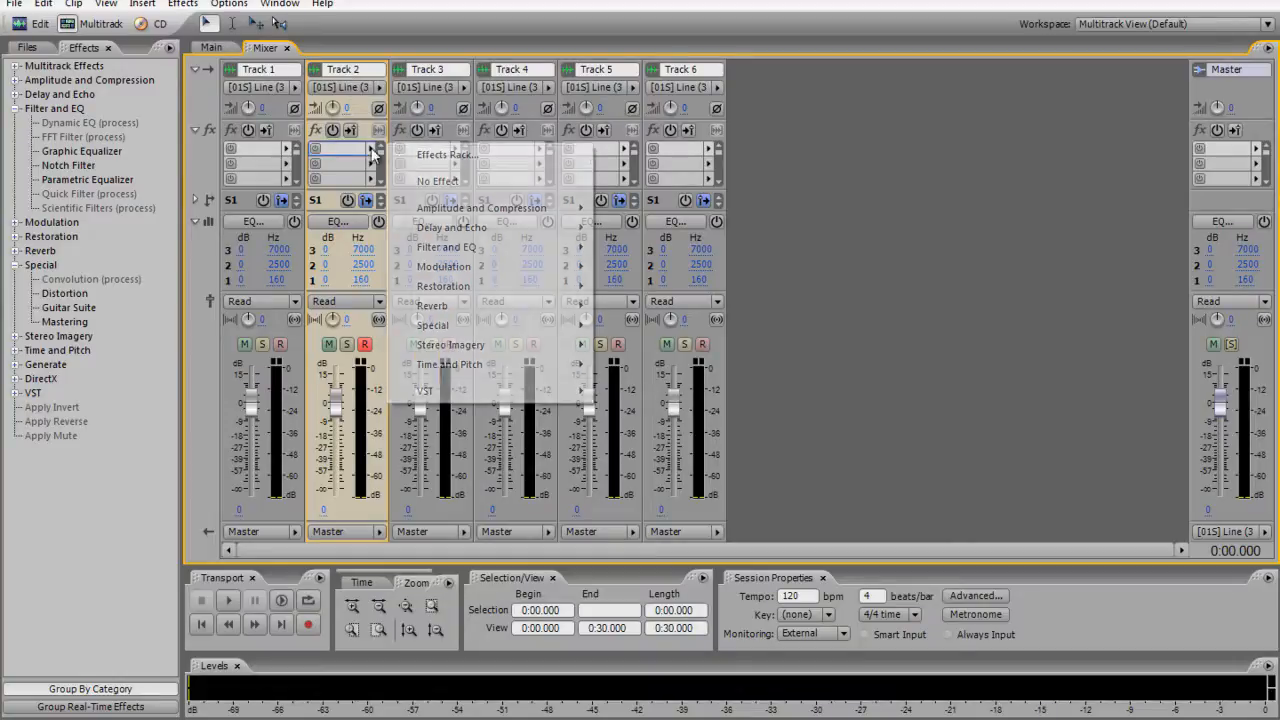
pyautogui.click(422, 157)
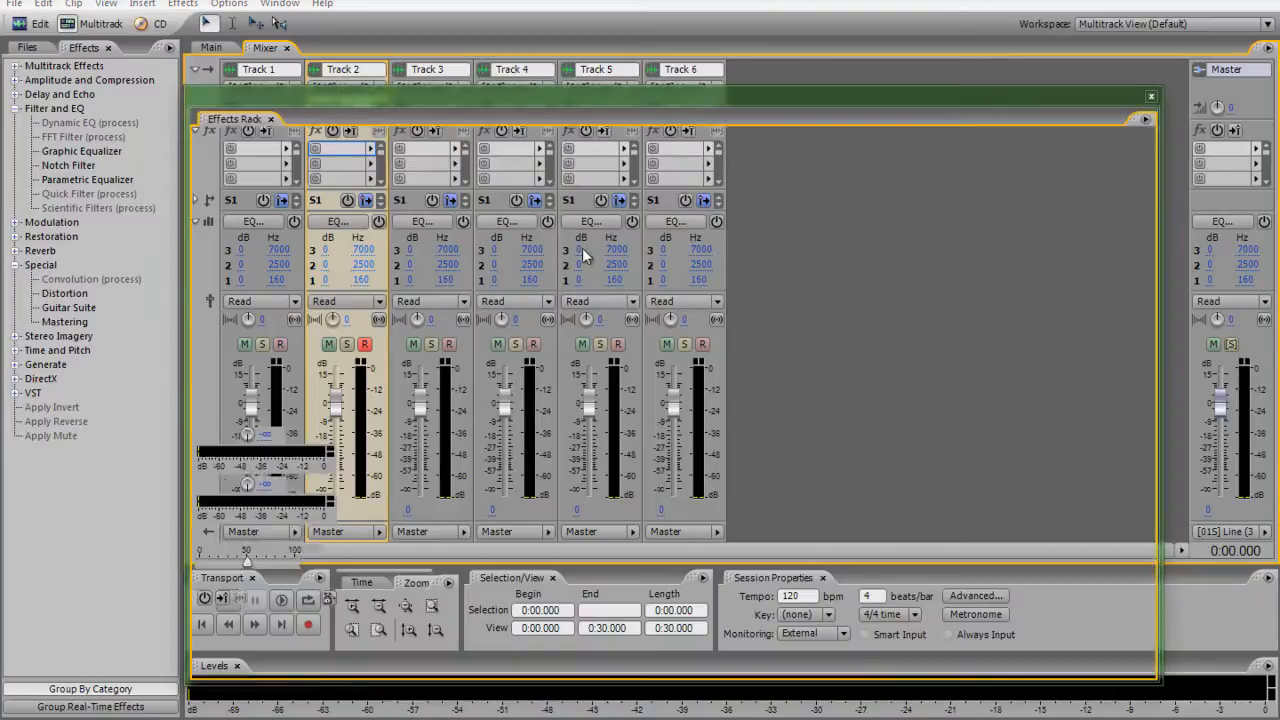
# - Load the MMMVPPP rack preset on Track 2 and dismiss the Windows color scheme prompt
pyautogui.click(330, 189)
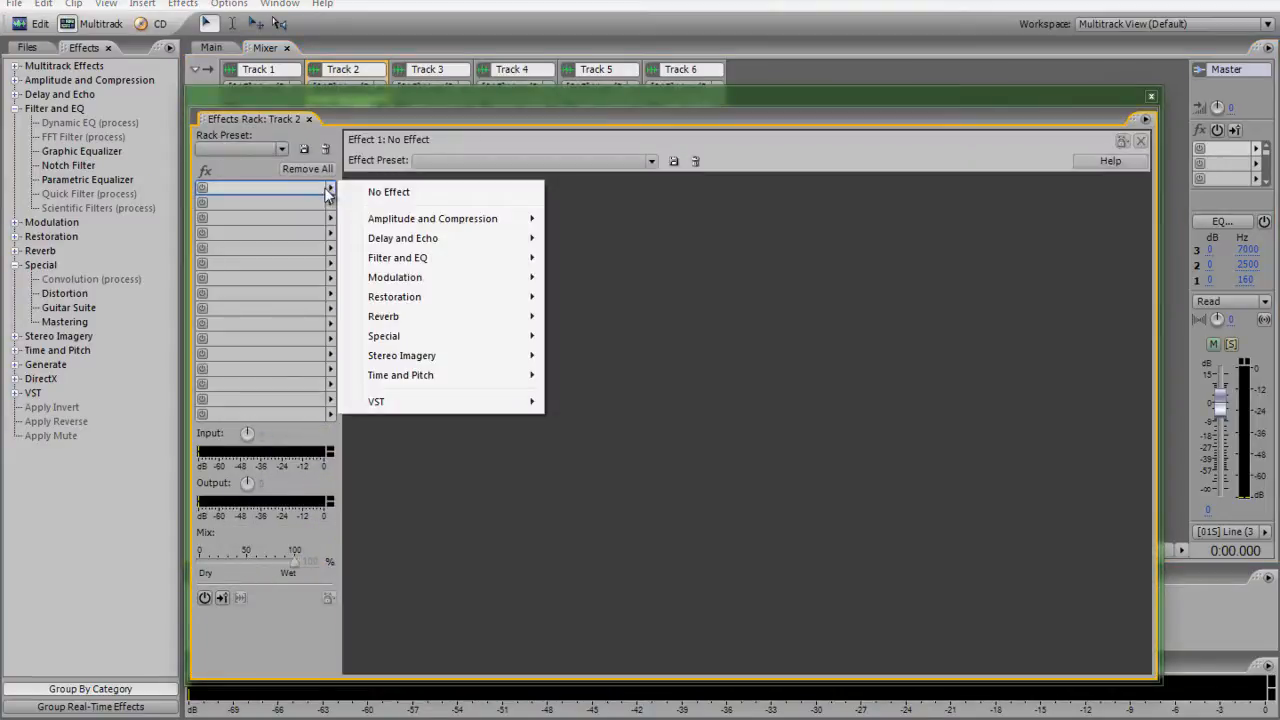
pyautogui.click(256, 150)
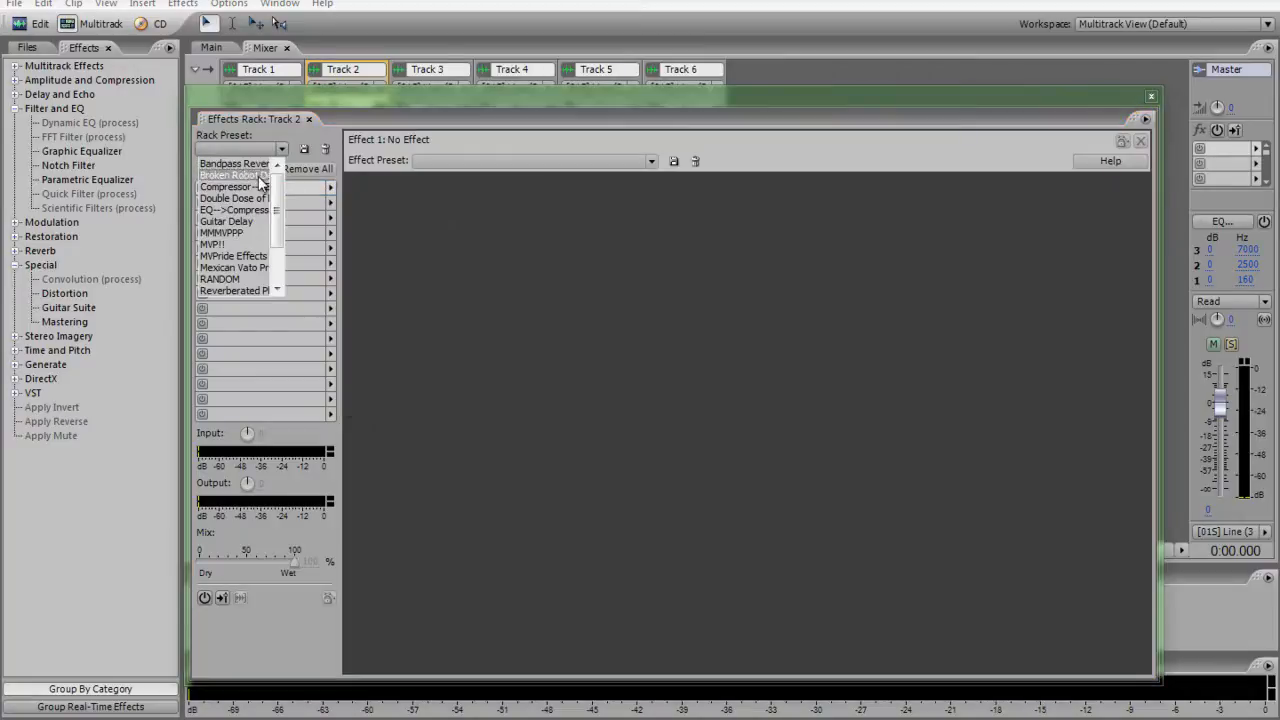
pyautogui.click(298, 235)
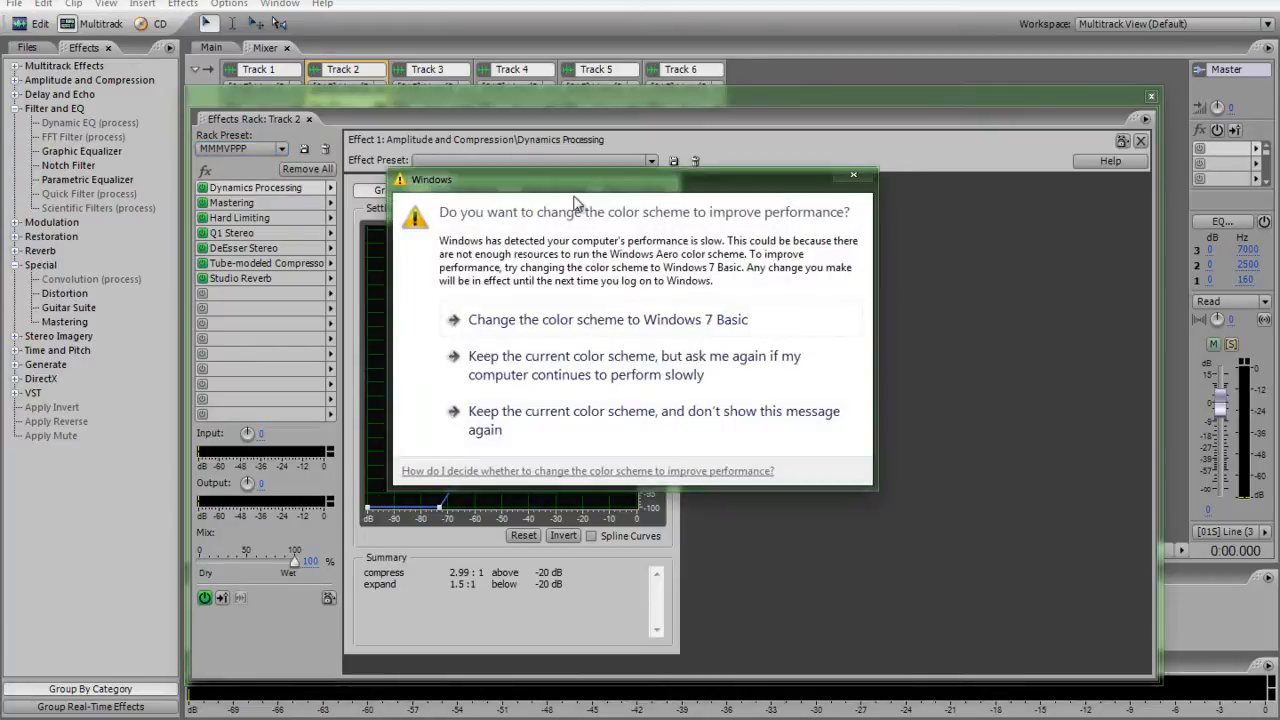
pyautogui.click(853, 175)
# - Review the Dynamics Processing effect's Traditional, Attack/Release, Band Limiting and Graphic settings
pyautogui.click(249, 187)
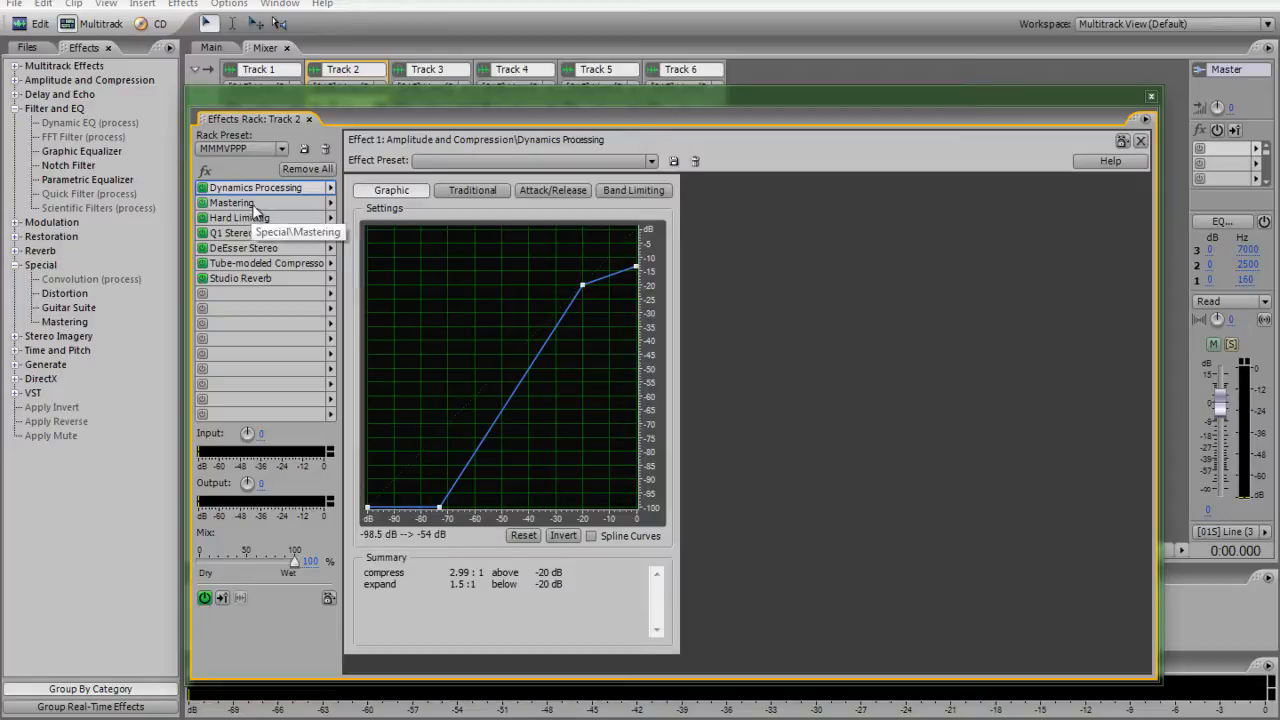
pyautogui.click(465, 190)
pyautogui.click(557, 188)
pyautogui.click(639, 189)
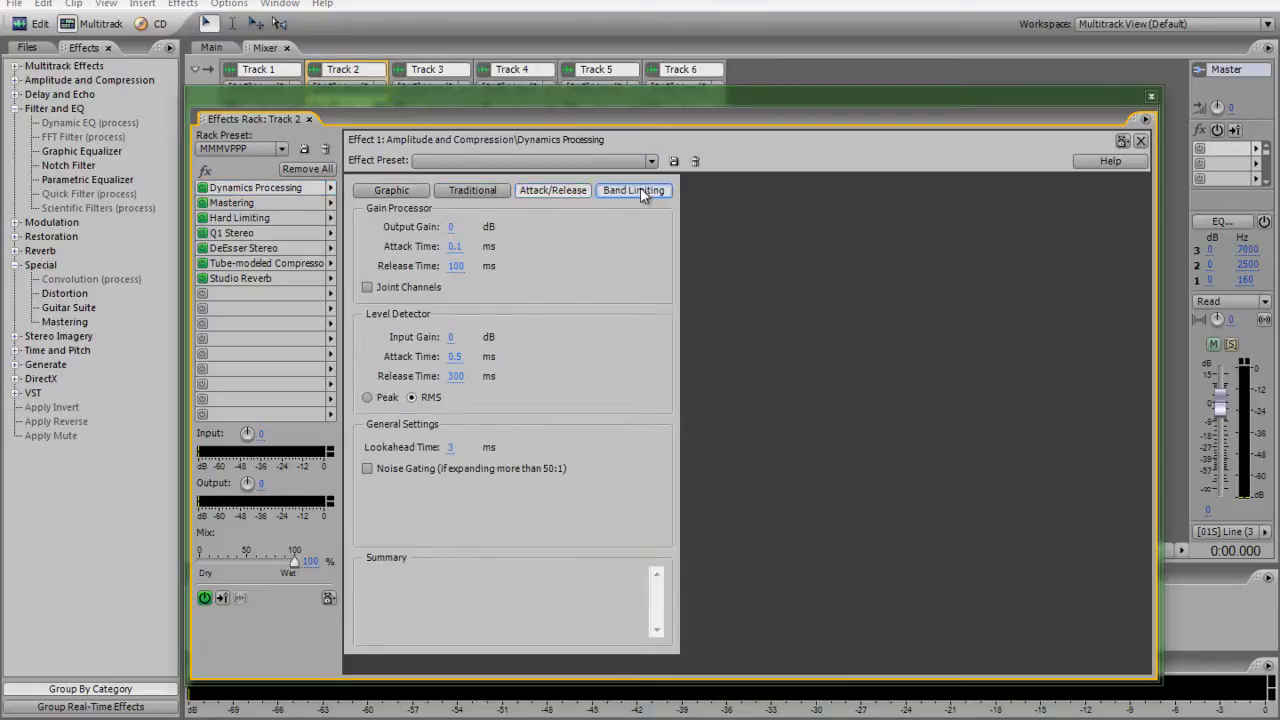
pyautogui.click(549, 190)
pyautogui.click(471, 189)
pyautogui.click(392, 192)
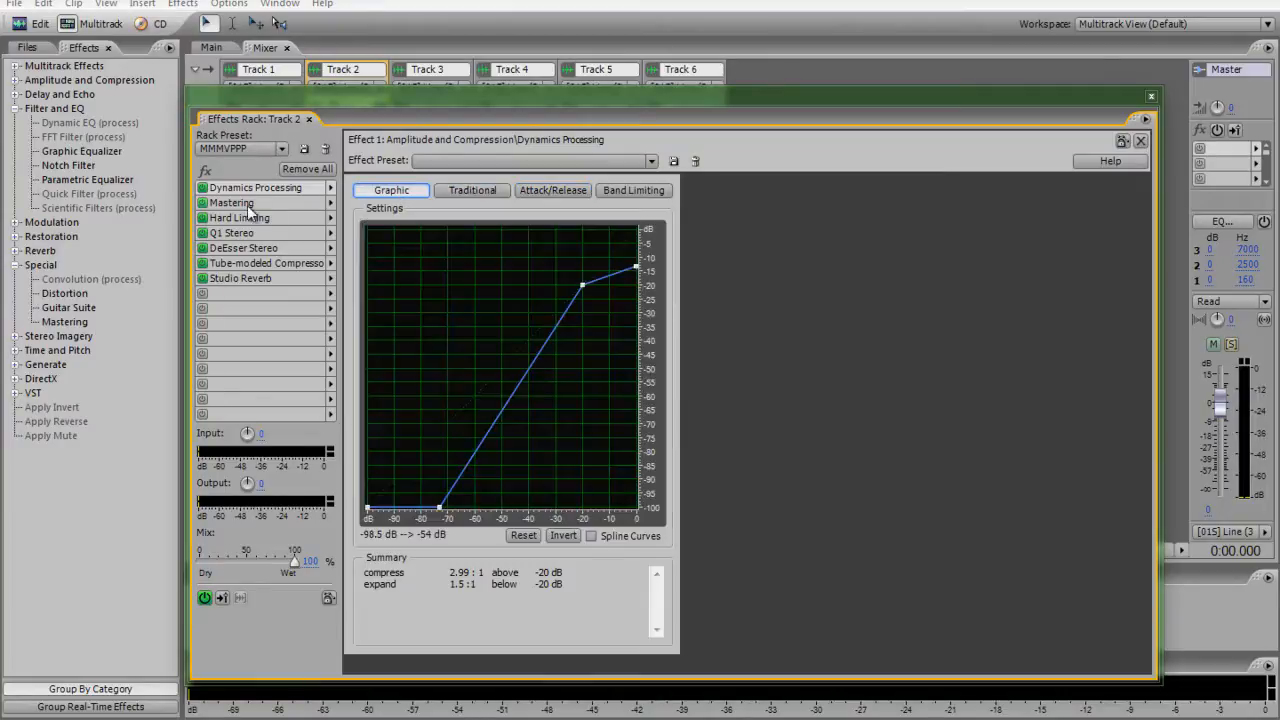
# - Examine the settings of the Mastering, Hard Limiting and Q1 Stereo effects in the rack
pyautogui.click(250, 202)
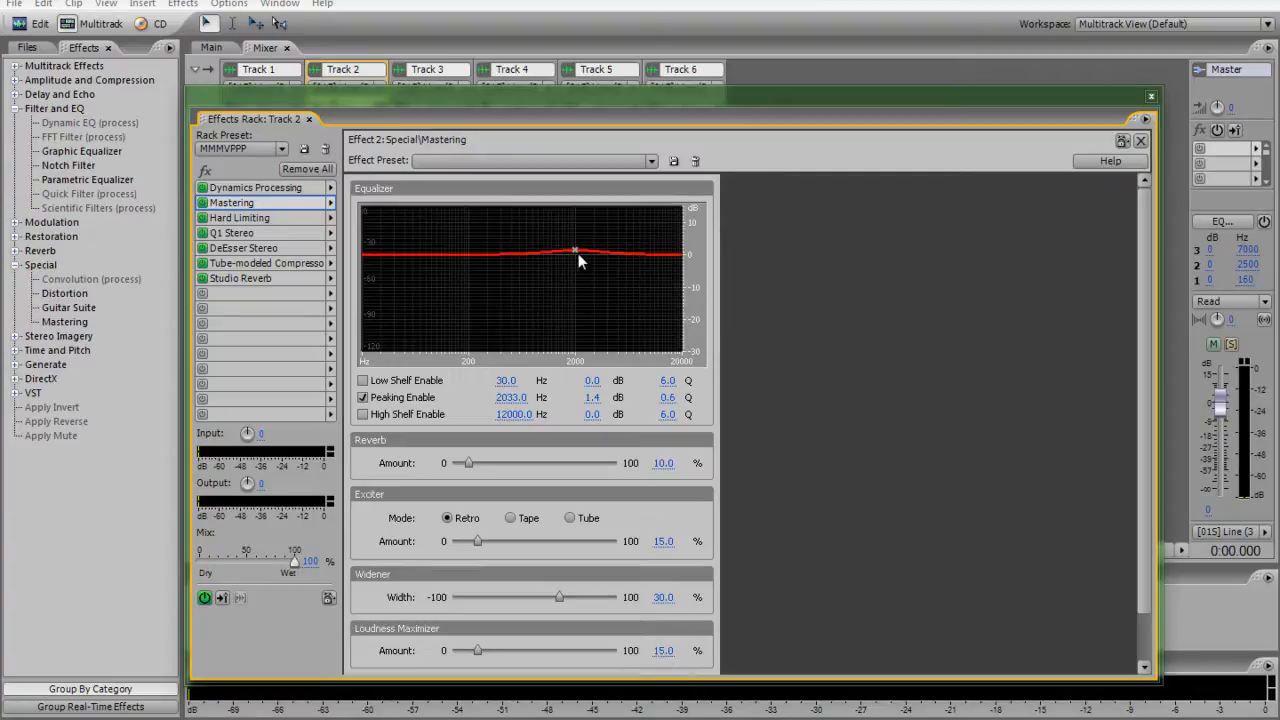
pyautogui.click(263, 220)
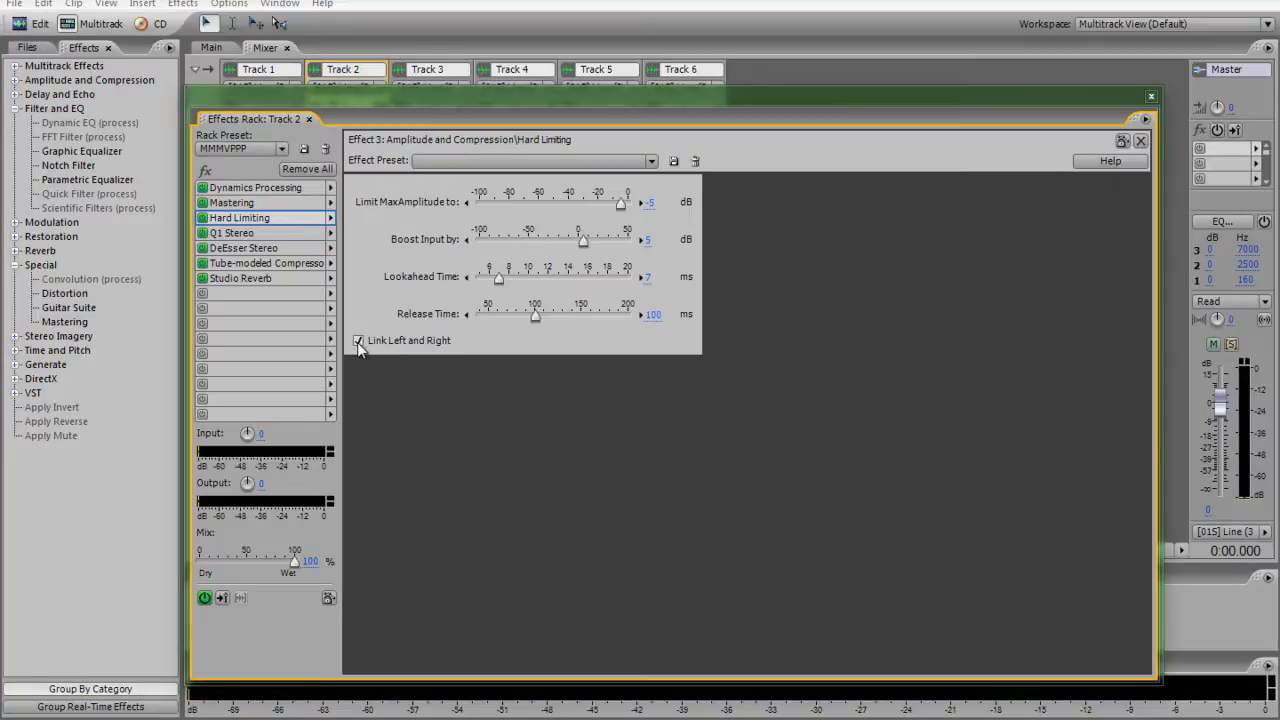
pyautogui.click(258, 234)
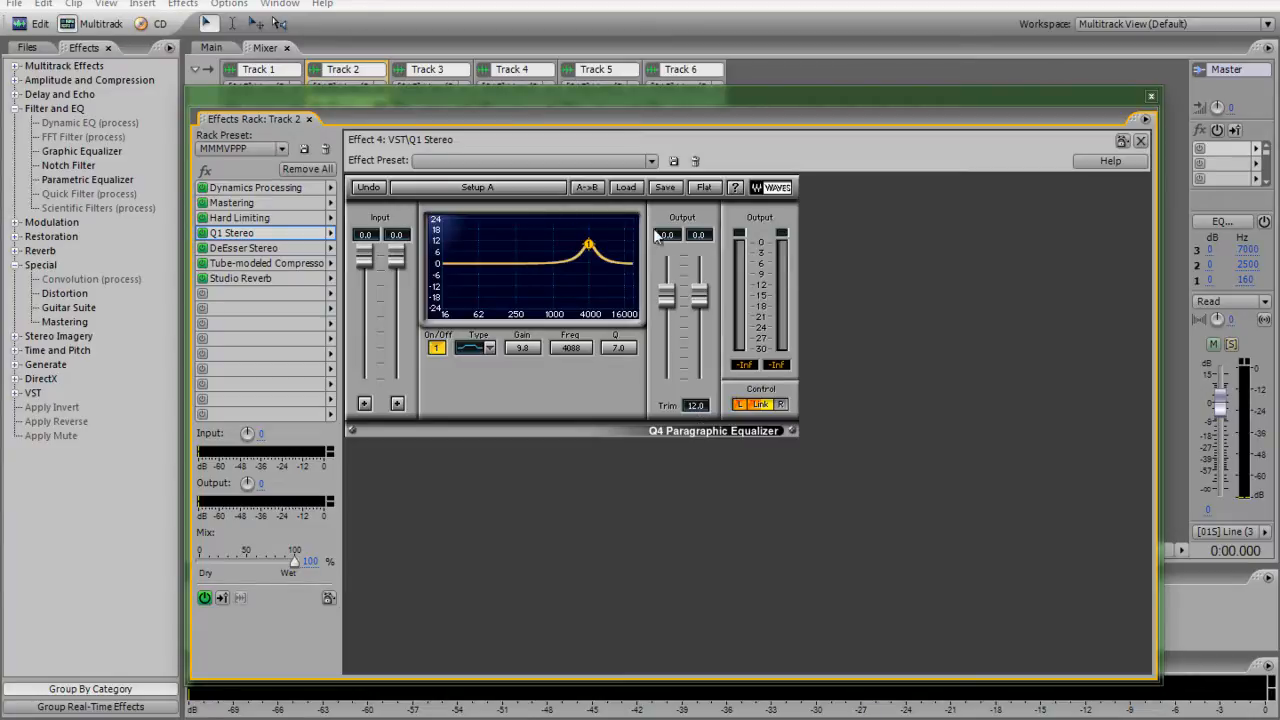
pyautogui.click(651, 163)
pyautogui.click(541, 184)
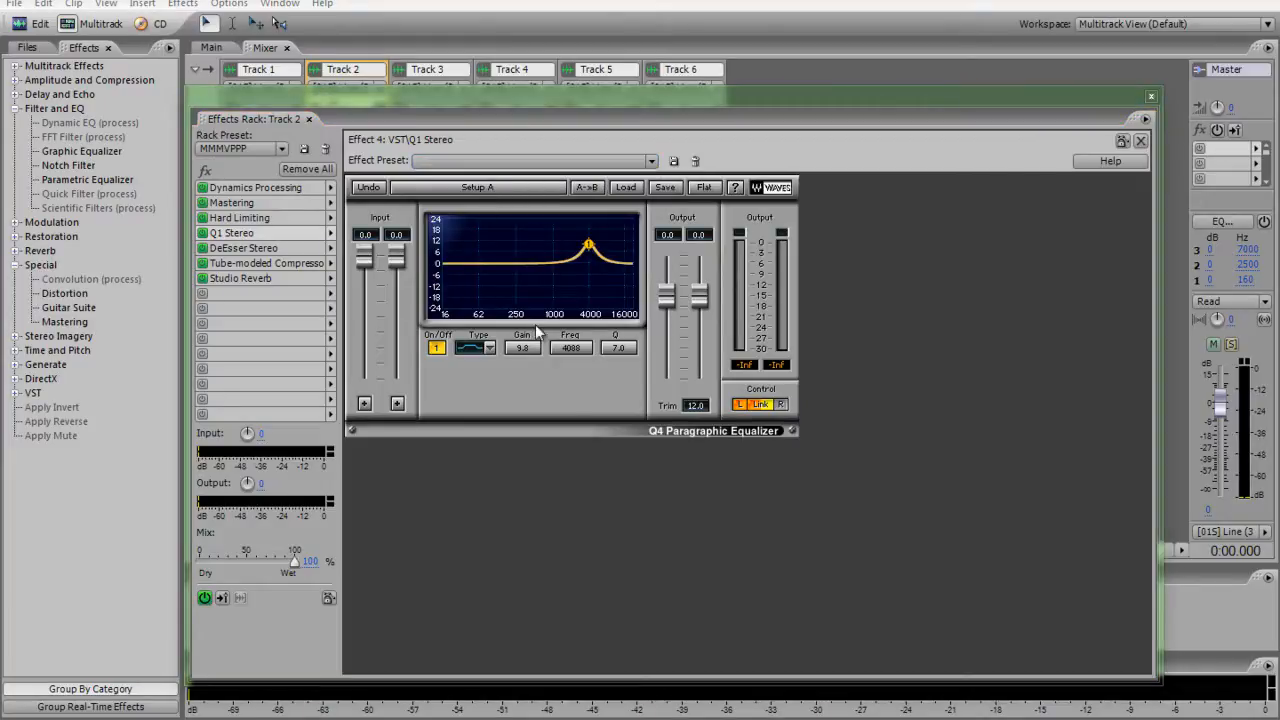
# - Examine the DeEsser Stereo settings with its SideChain filter options, plus the Tube-modeled Compressor settings
pyautogui.click(264, 249)
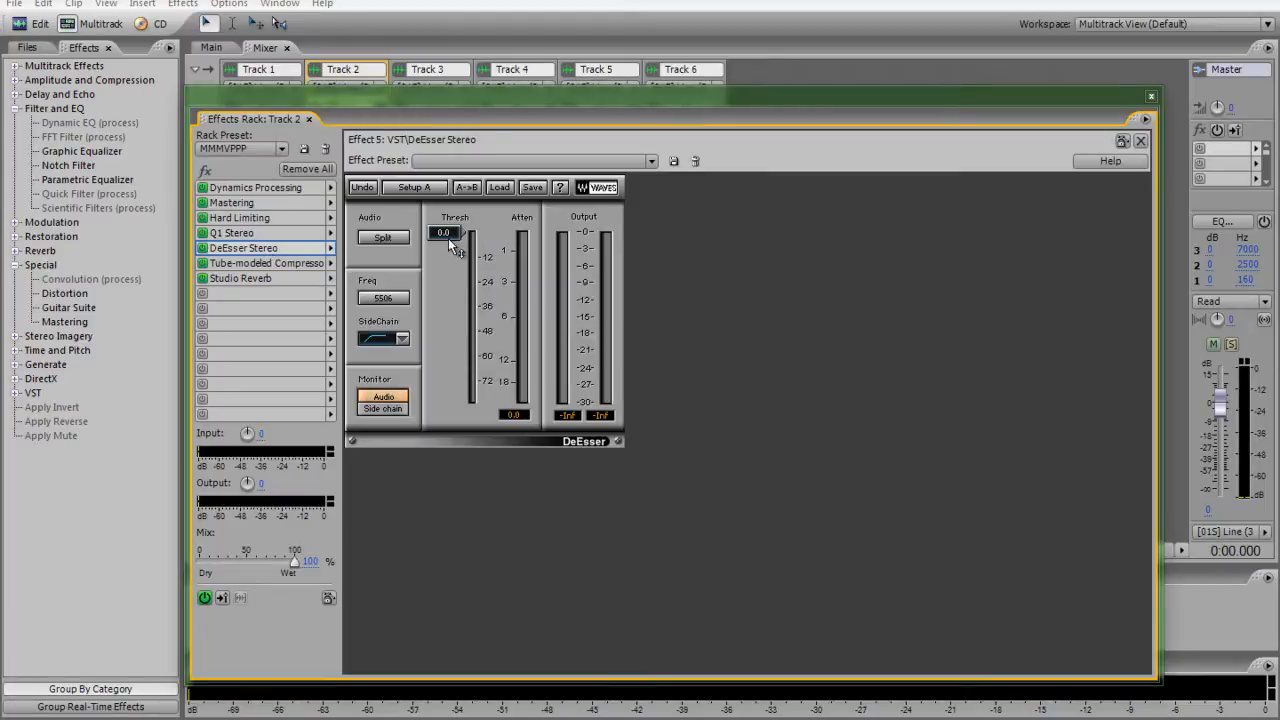
pyautogui.click(403, 339)
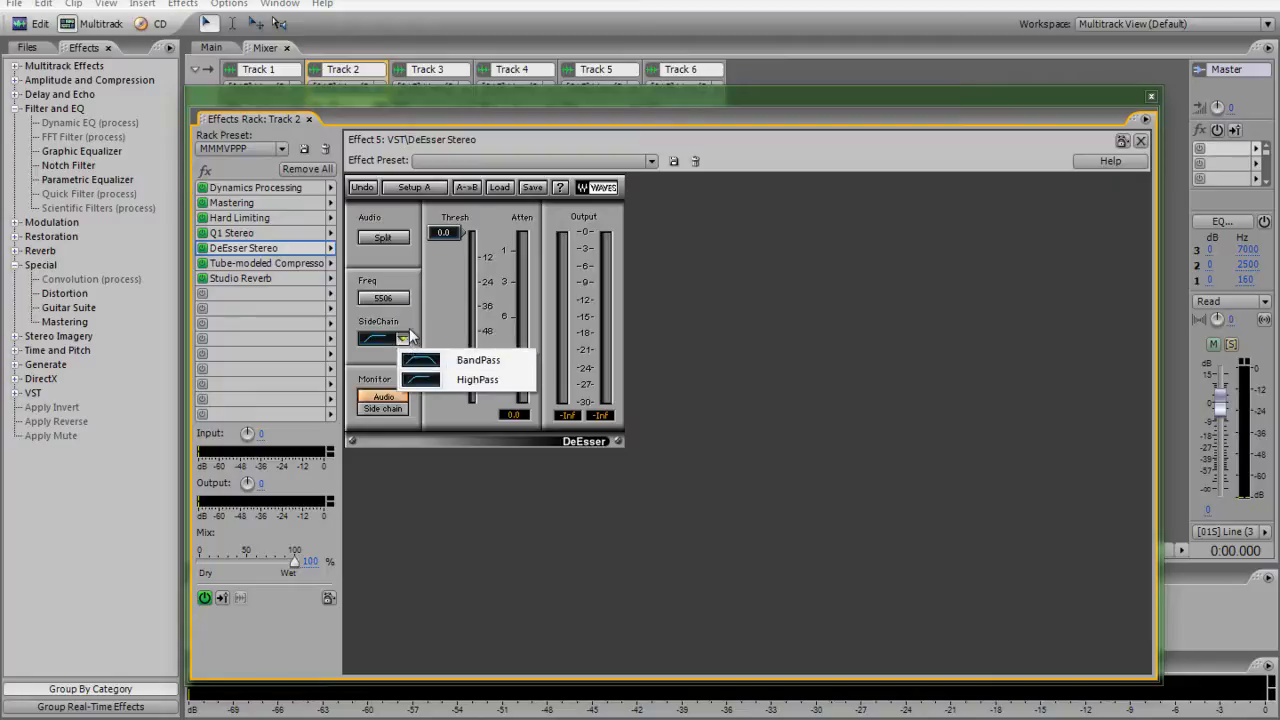
pyautogui.click(418, 325)
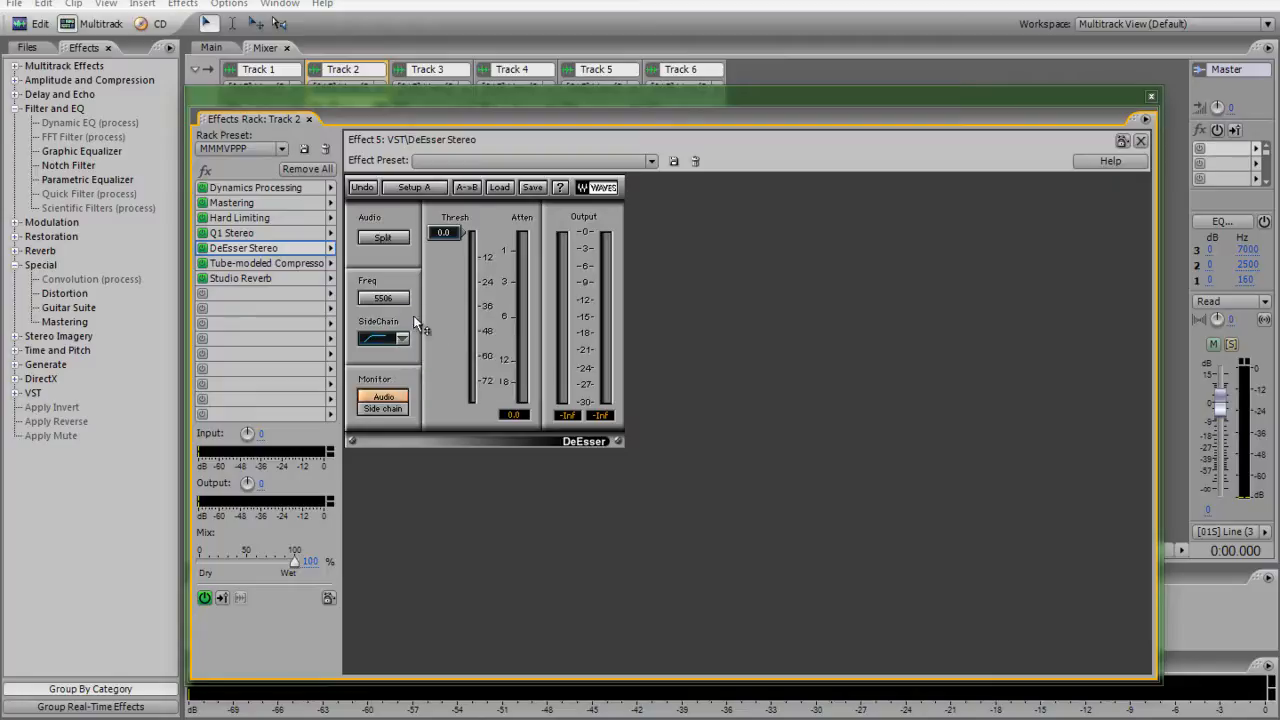
pyautogui.click(275, 265)
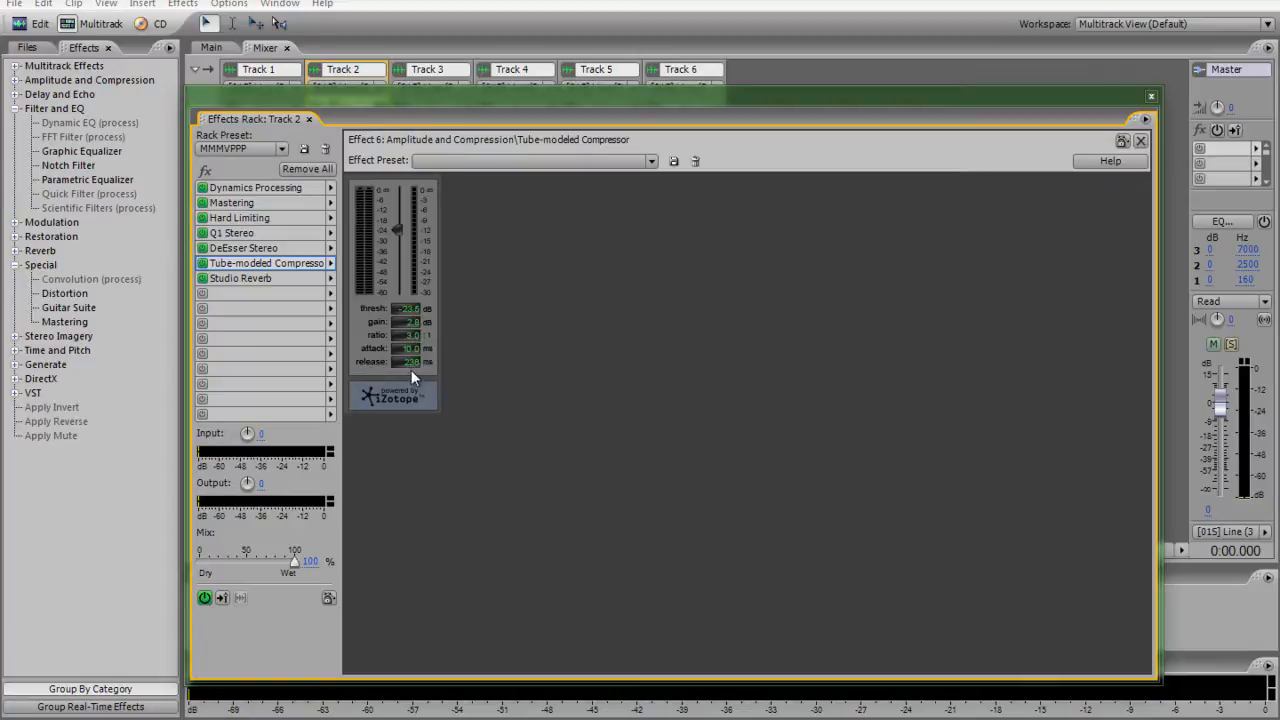
# - Examine the Studio Reverb settings and its effect preset, dismissing the Windows color scheme prompt
pyautogui.click(271, 277)
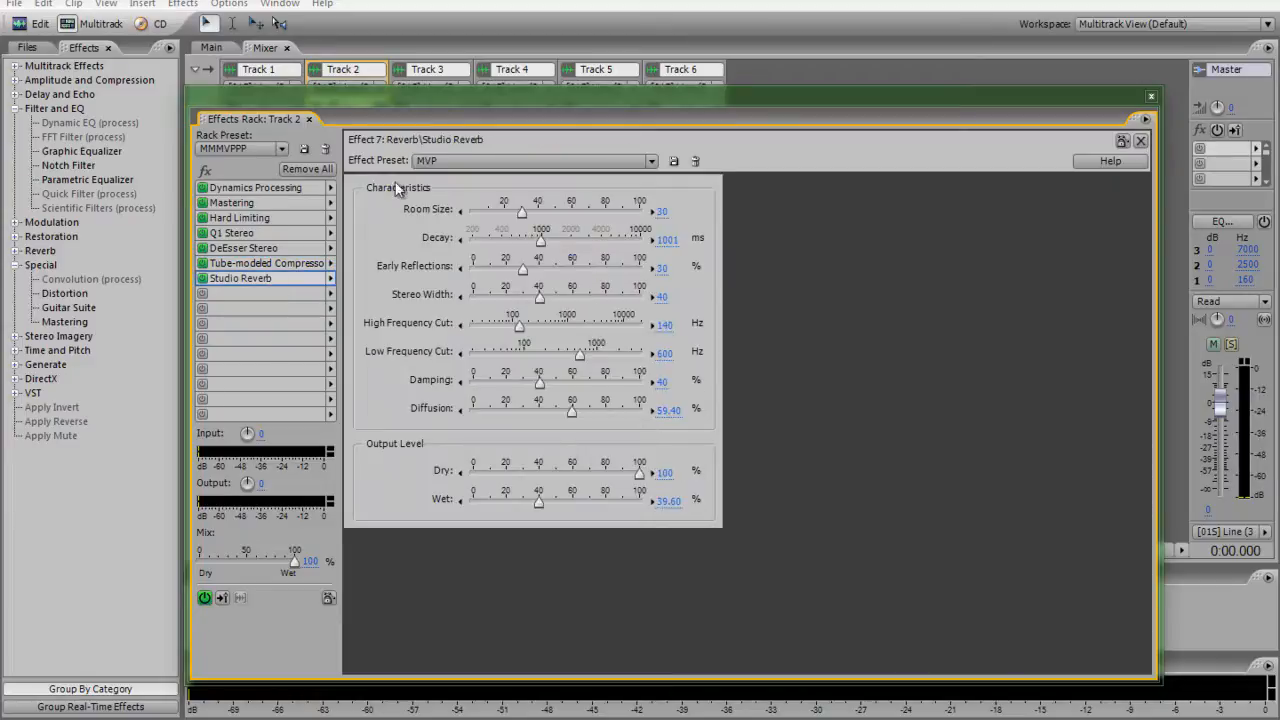
pyautogui.click(437, 163)
pyautogui.click(438, 165)
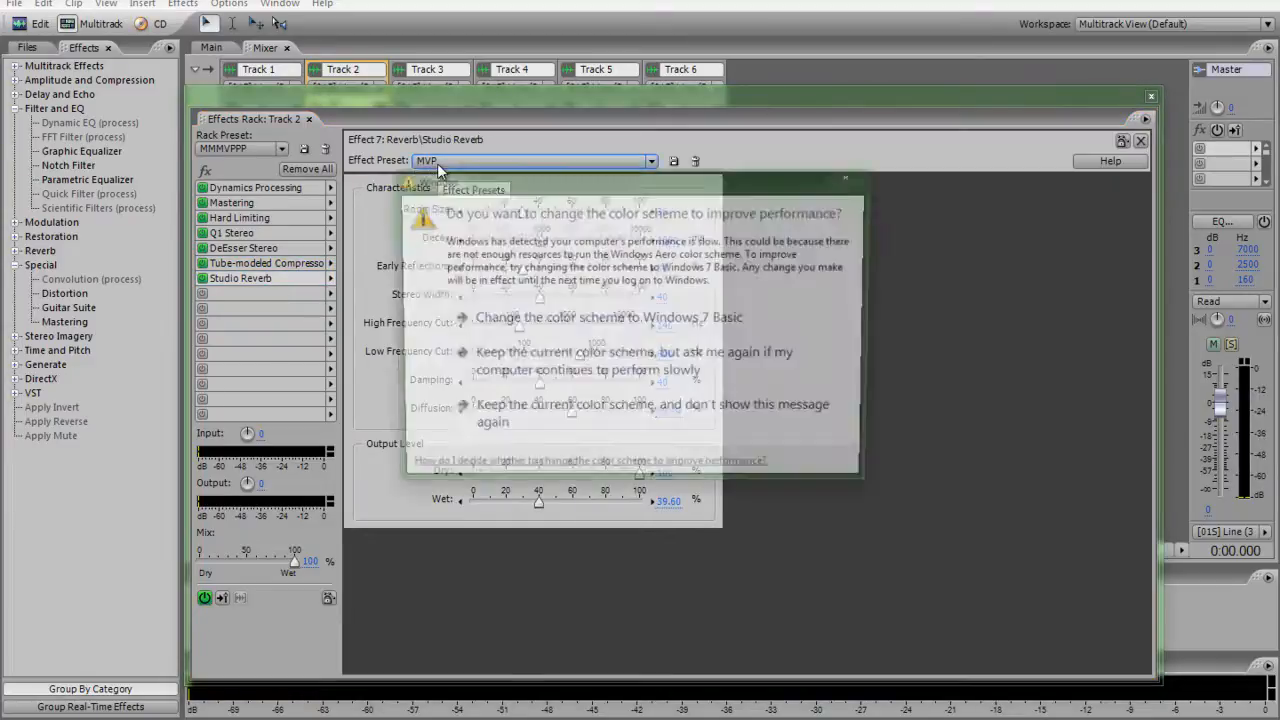
pyautogui.click(868, 182)
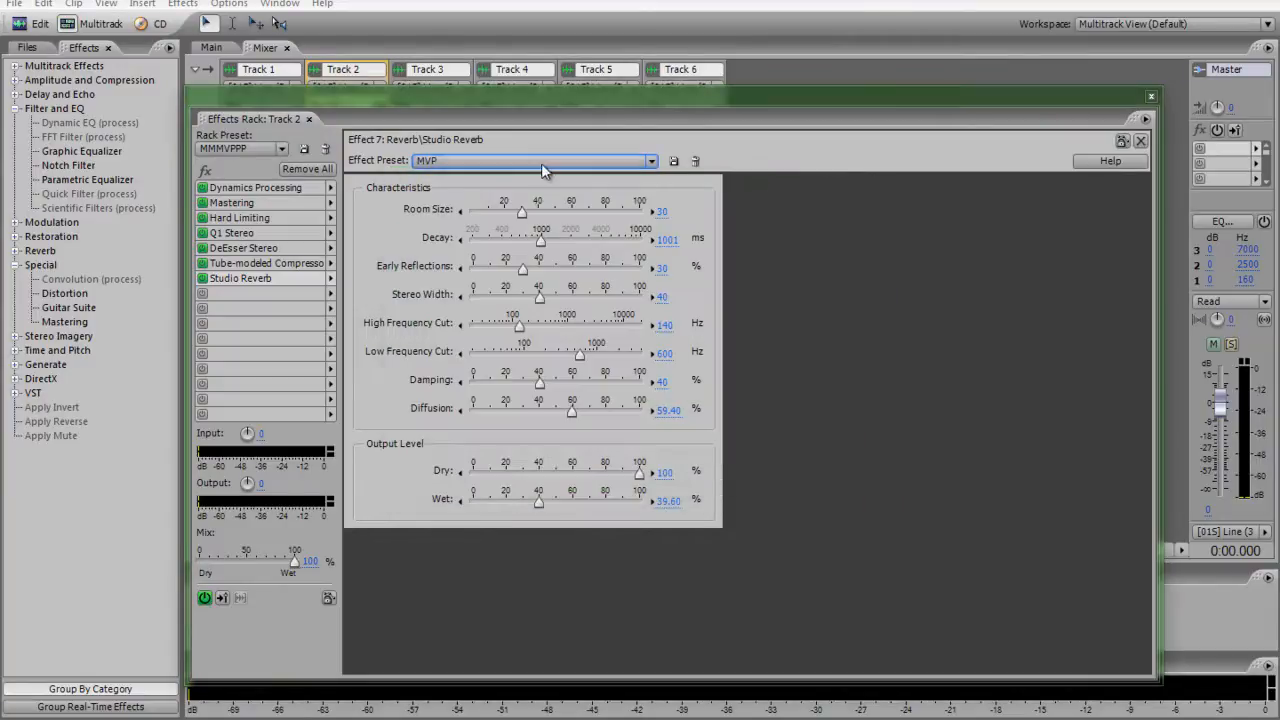
pyautogui.click(541, 162)
pyautogui.click(541, 162)
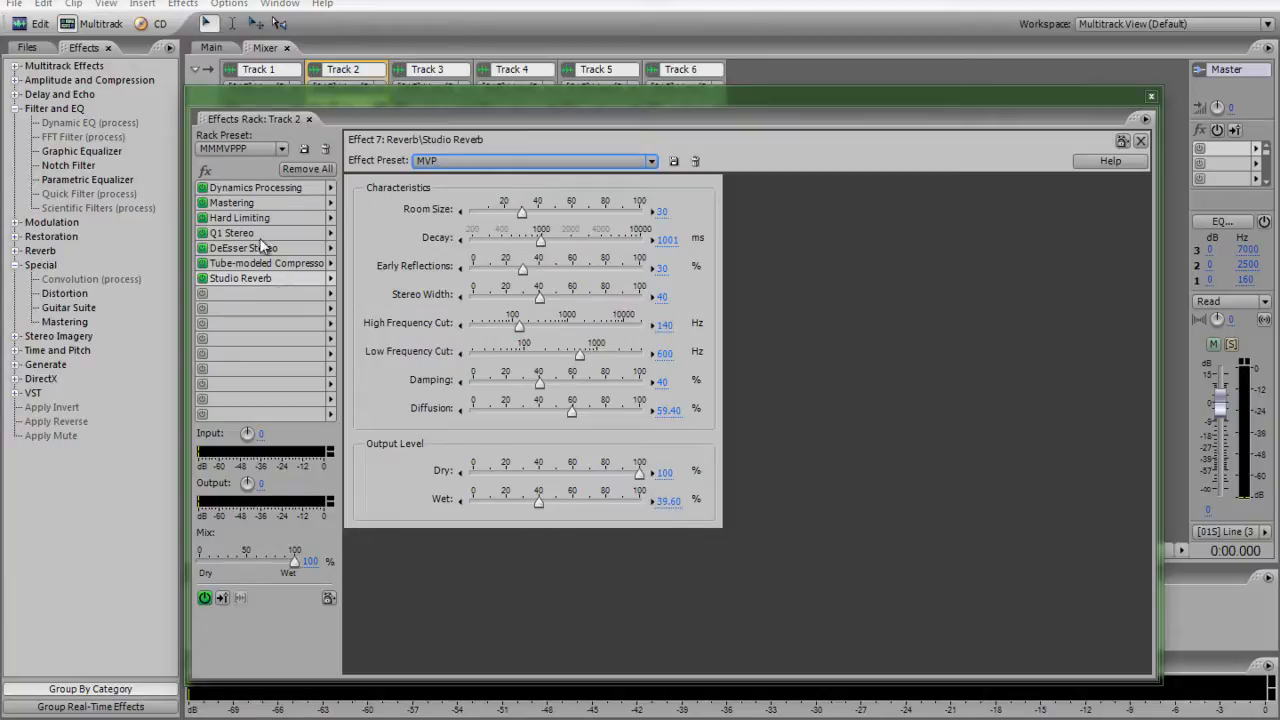
# - Look up the effect categories containing Dynamics Processing and Mastering from the first two rack slots
pyautogui.click(312, 184)
pyautogui.click(331, 190)
pyautogui.moveTo(404, 226)
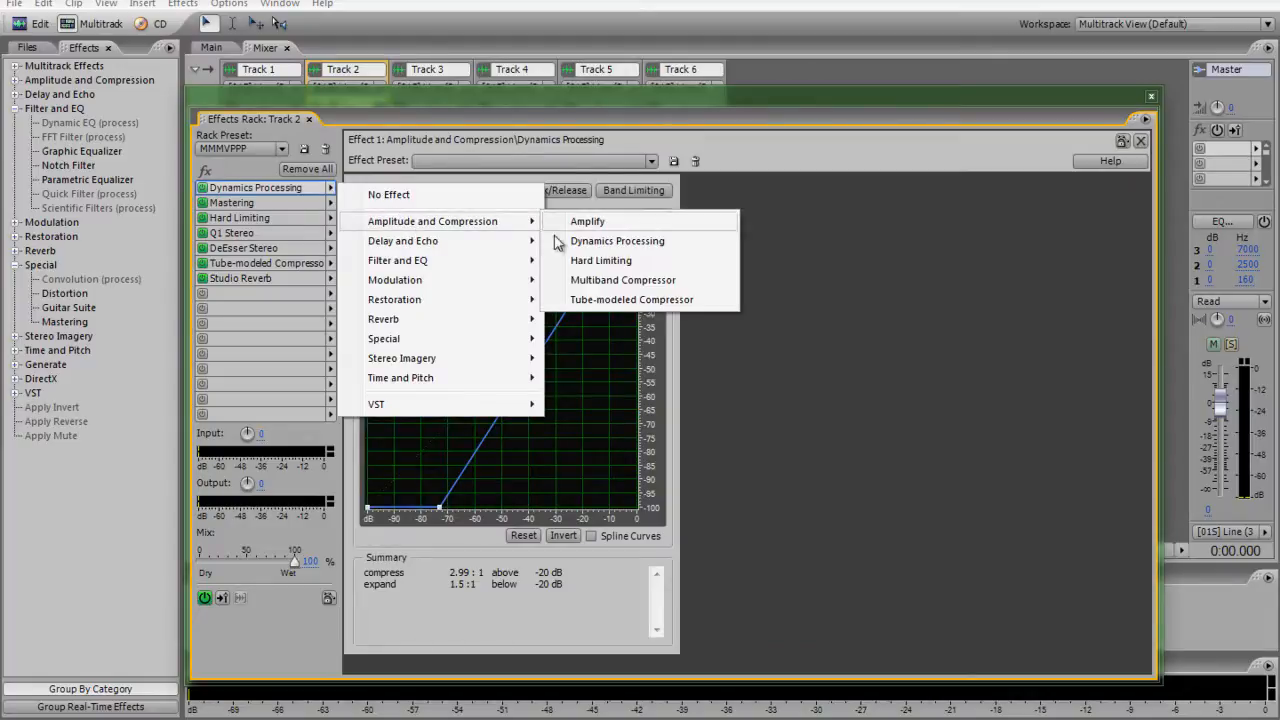
pyautogui.click(268, 200)
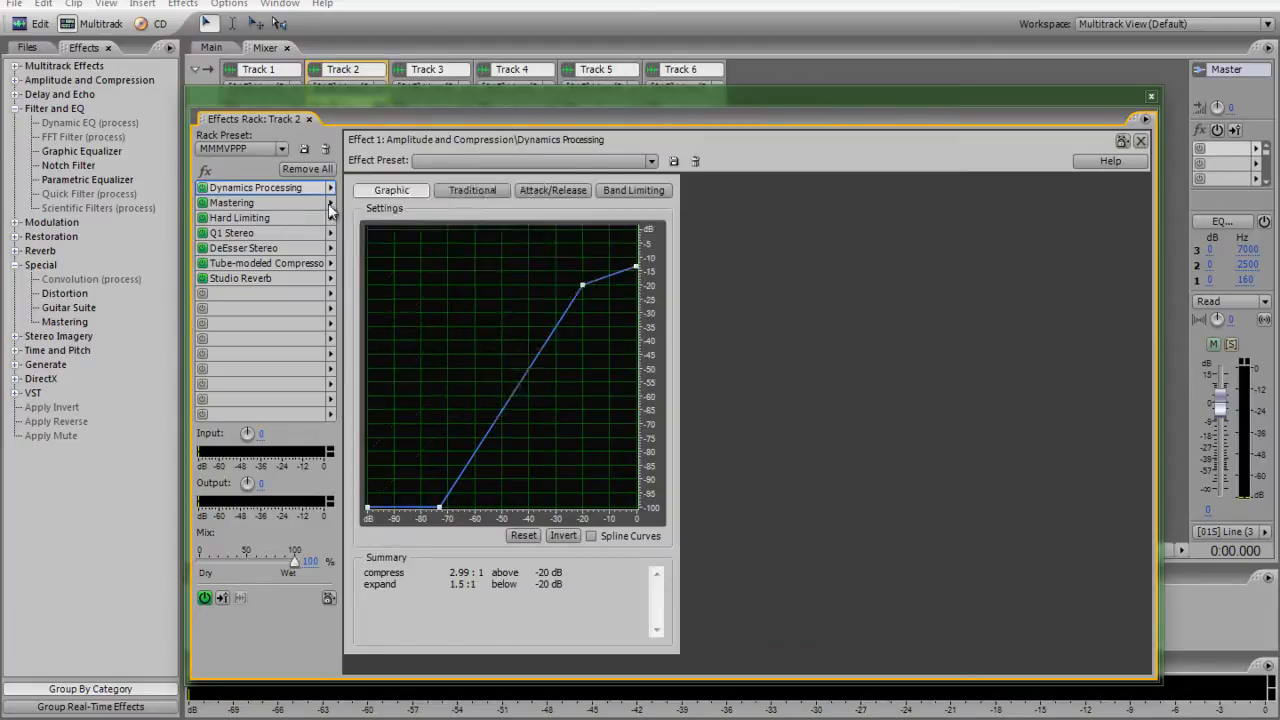
pyautogui.click(331, 204)
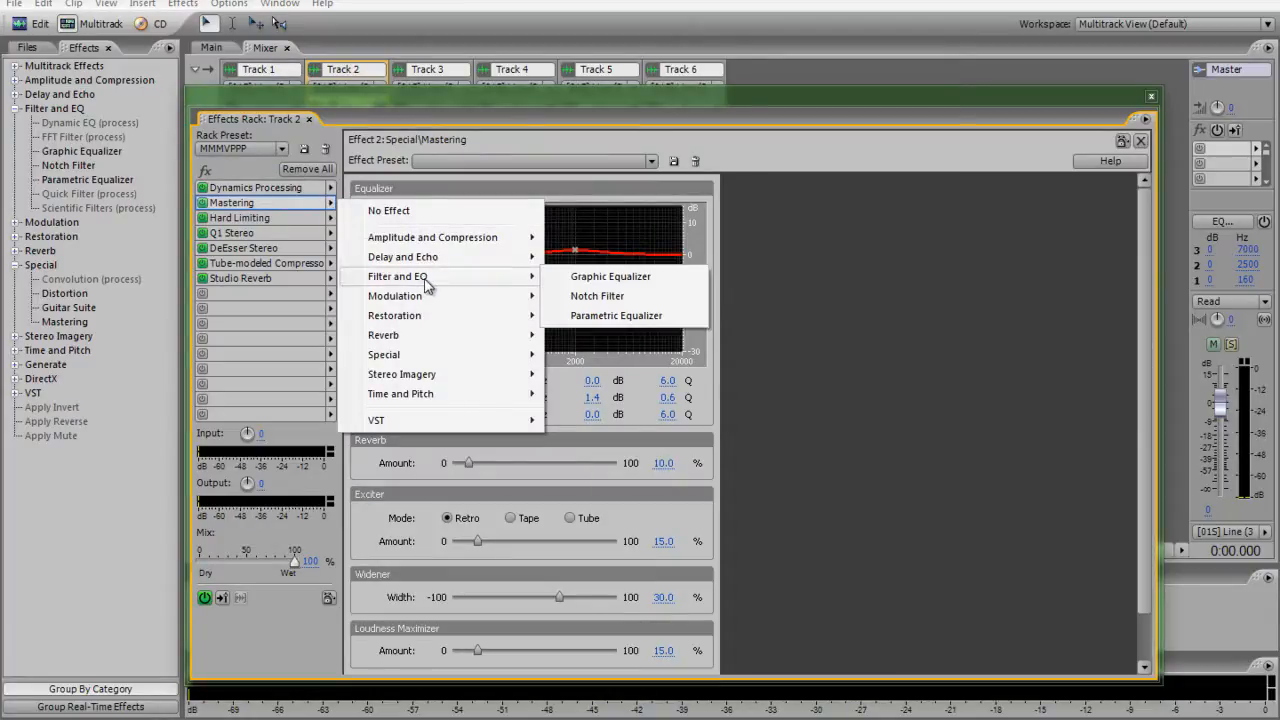
pyautogui.moveTo(427, 244)
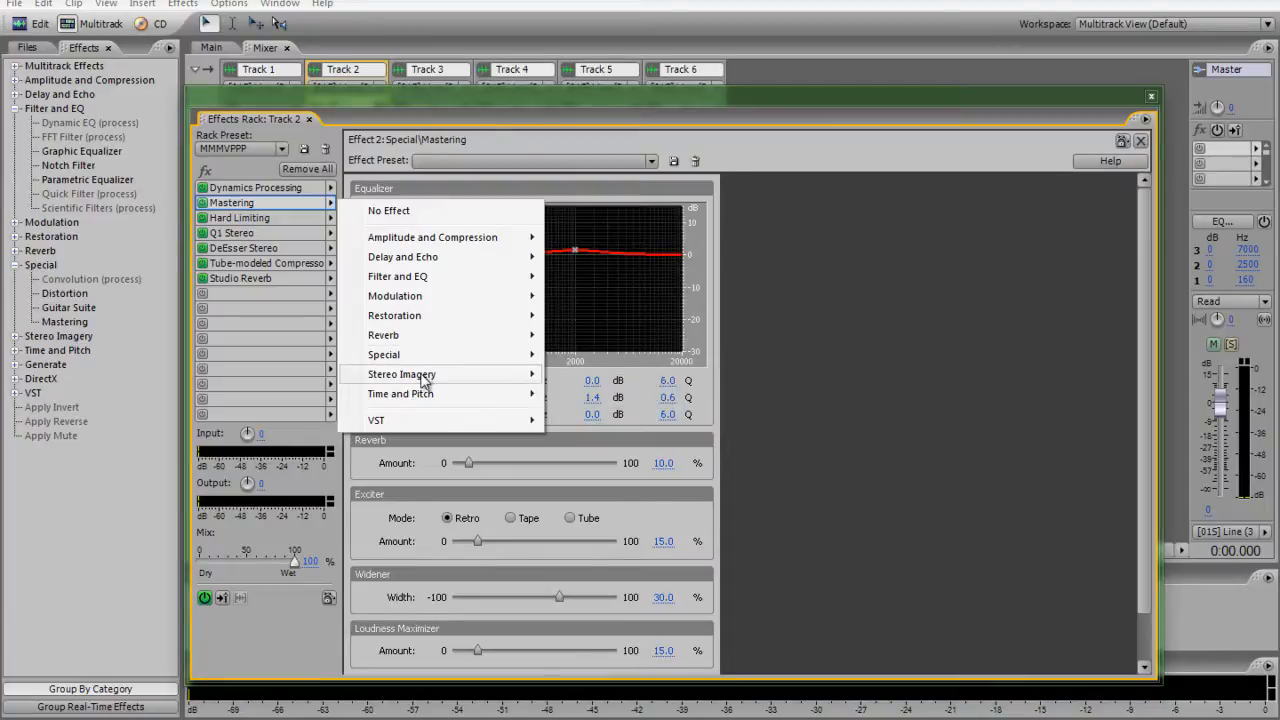
pyautogui.moveTo(446, 357)
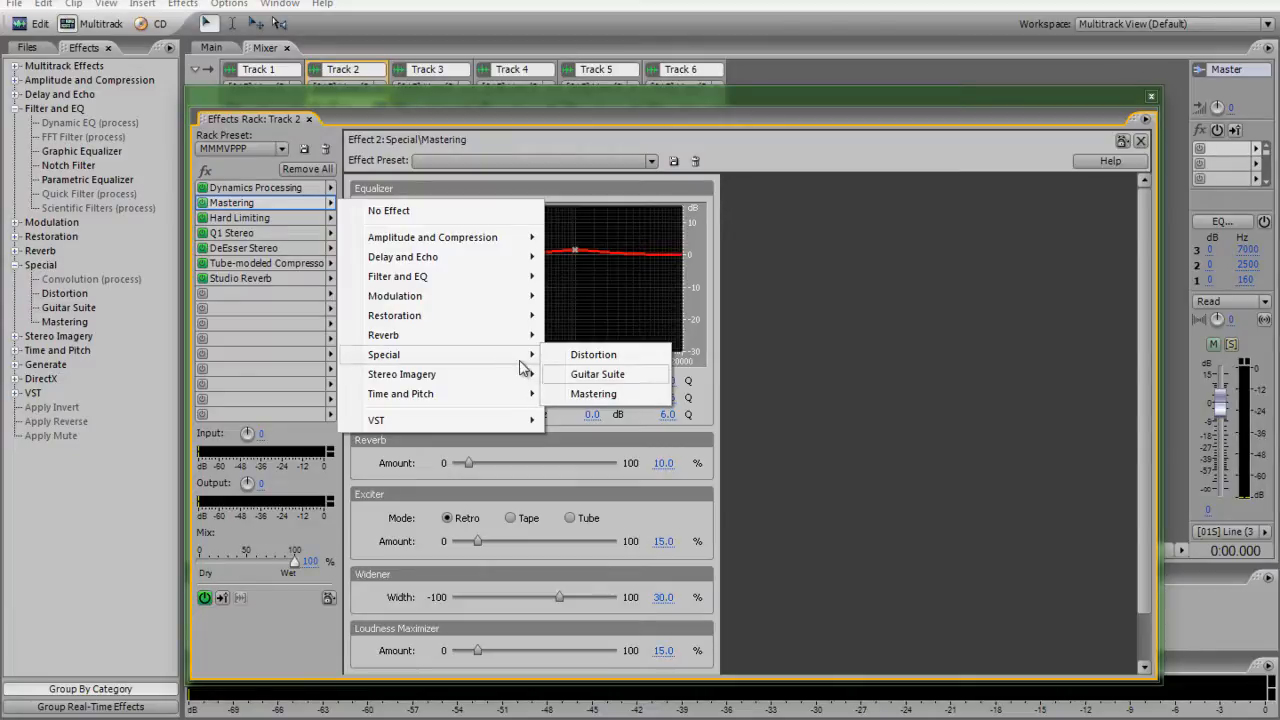
# - Look up Hard Limiting under Amplitude and Compression and Q1 Stereo among the VST effects for slots three and four
pyautogui.click(248, 218)
pyautogui.click(331, 218)
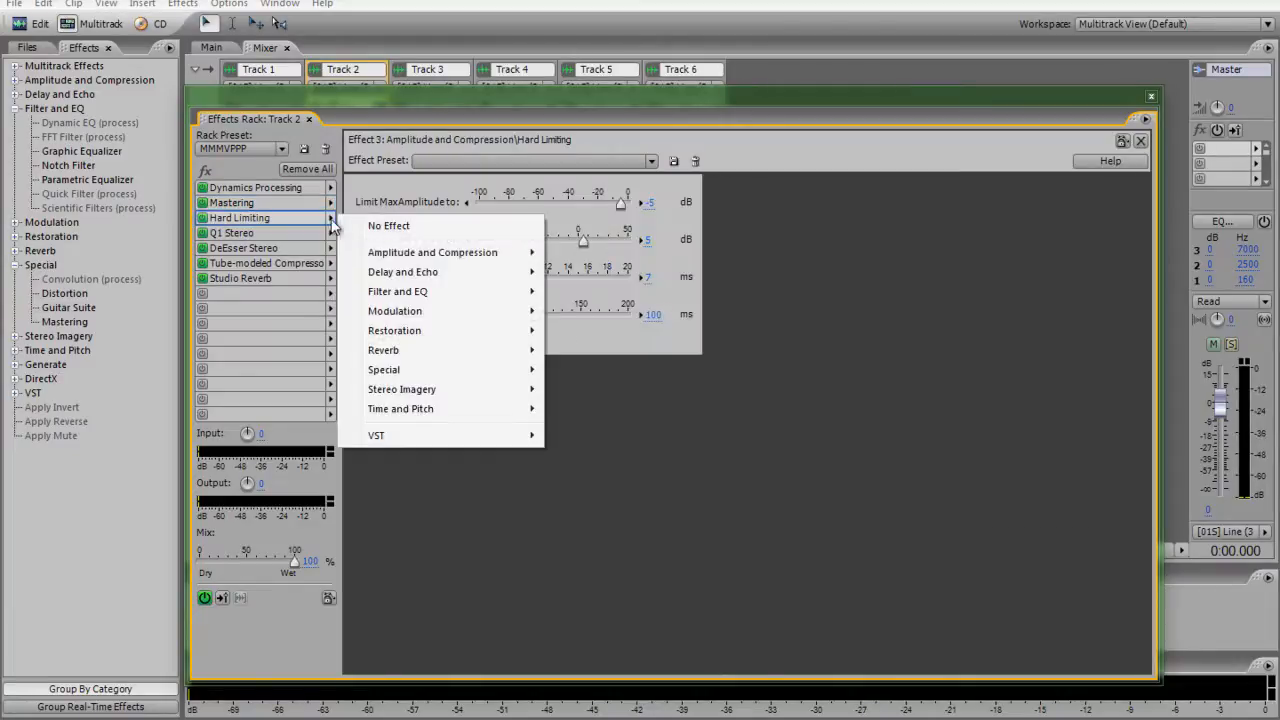
pyautogui.moveTo(419, 270)
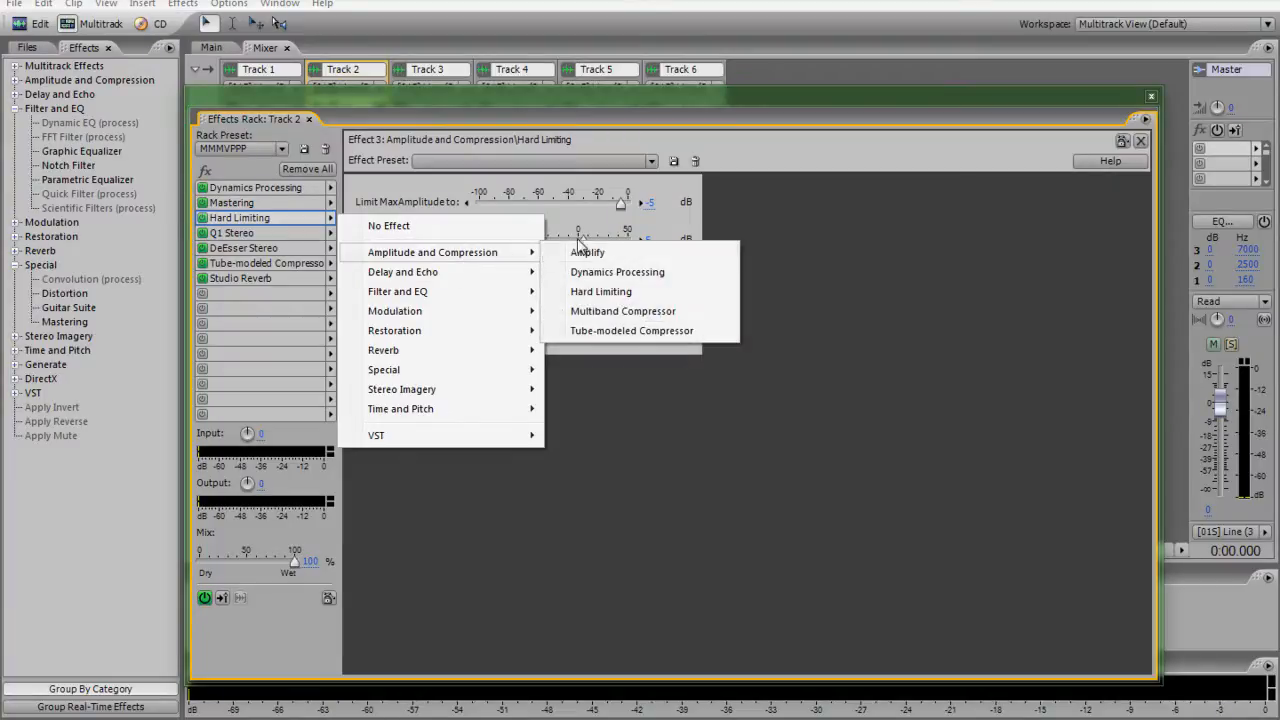
pyautogui.click(272, 233)
pyautogui.click(331, 233)
pyautogui.moveTo(395, 455)
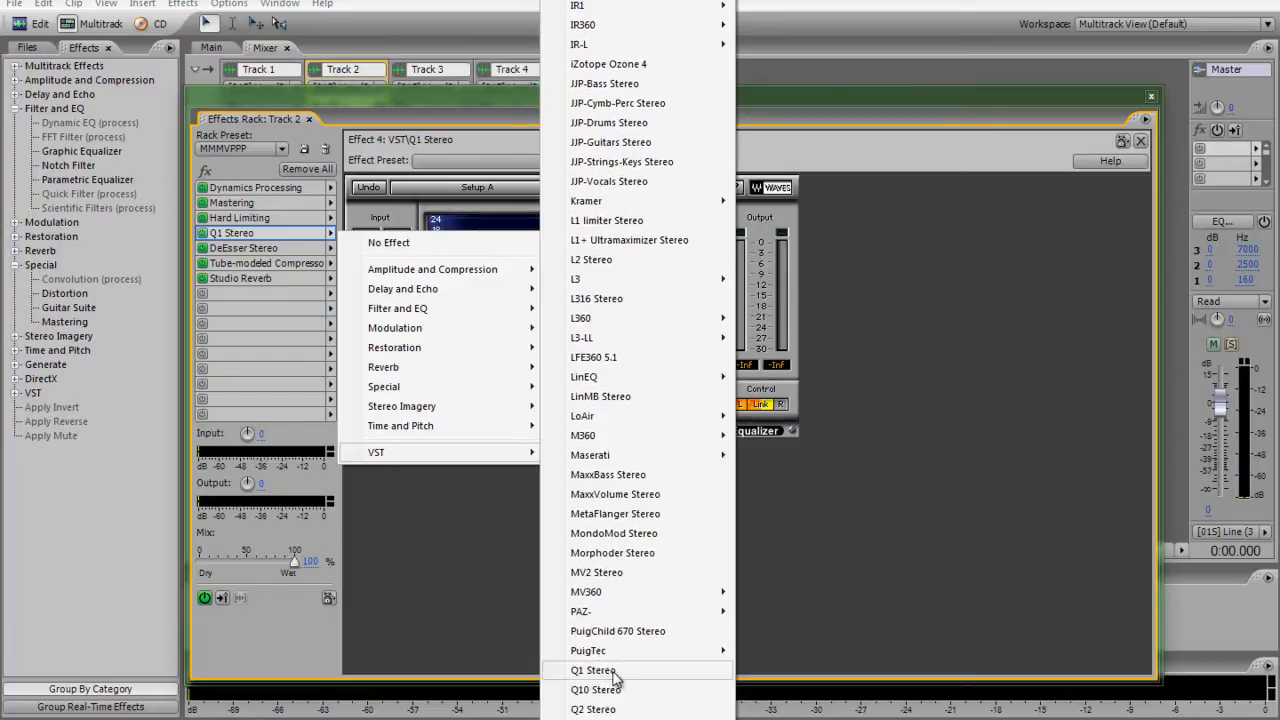
# - Look up DeEsser Stereo among the VST effects and Tube-modeled Compressor under Amplitude and Compression for slots five and six
pyautogui.click(264, 247)
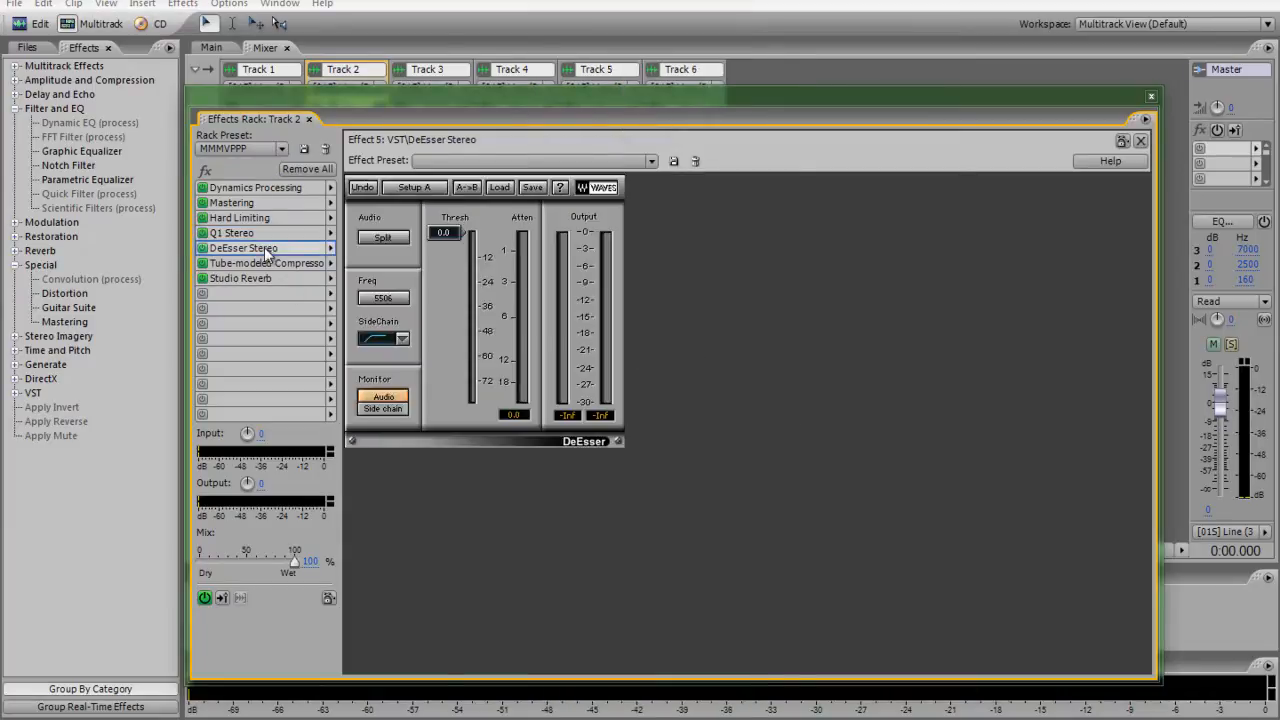
pyautogui.click(331, 248)
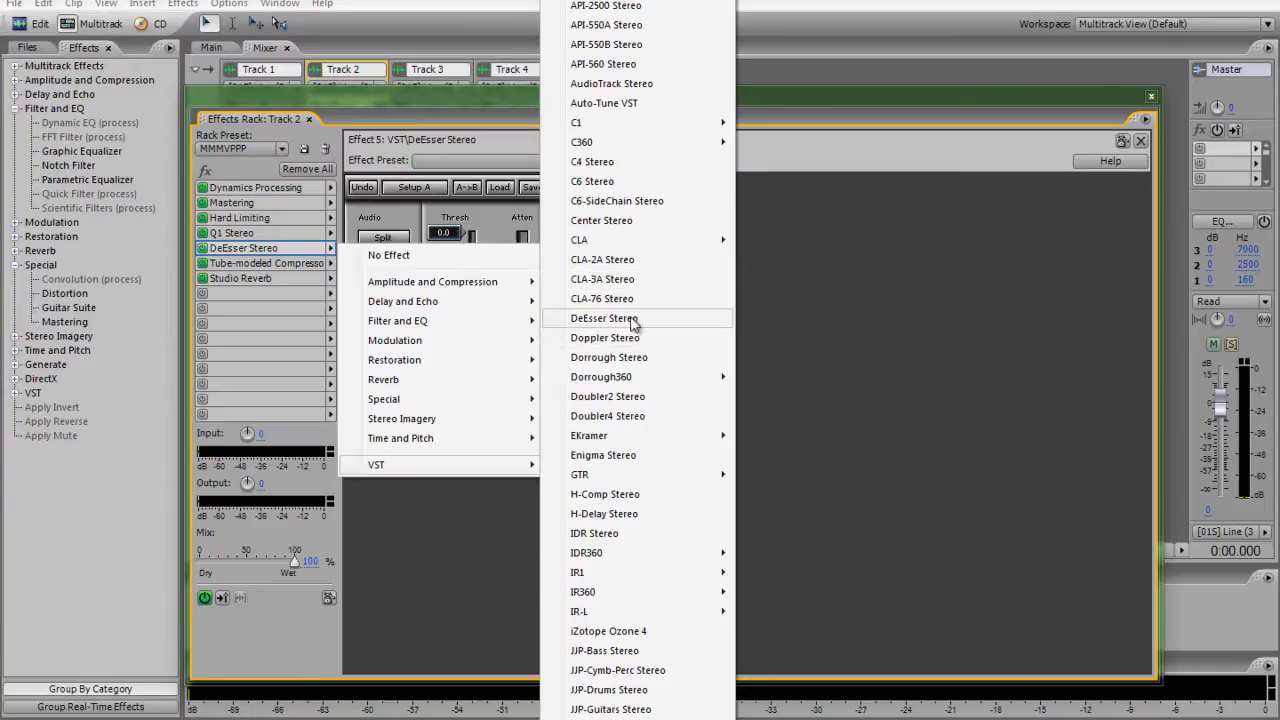
pyautogui.click(330, 265)
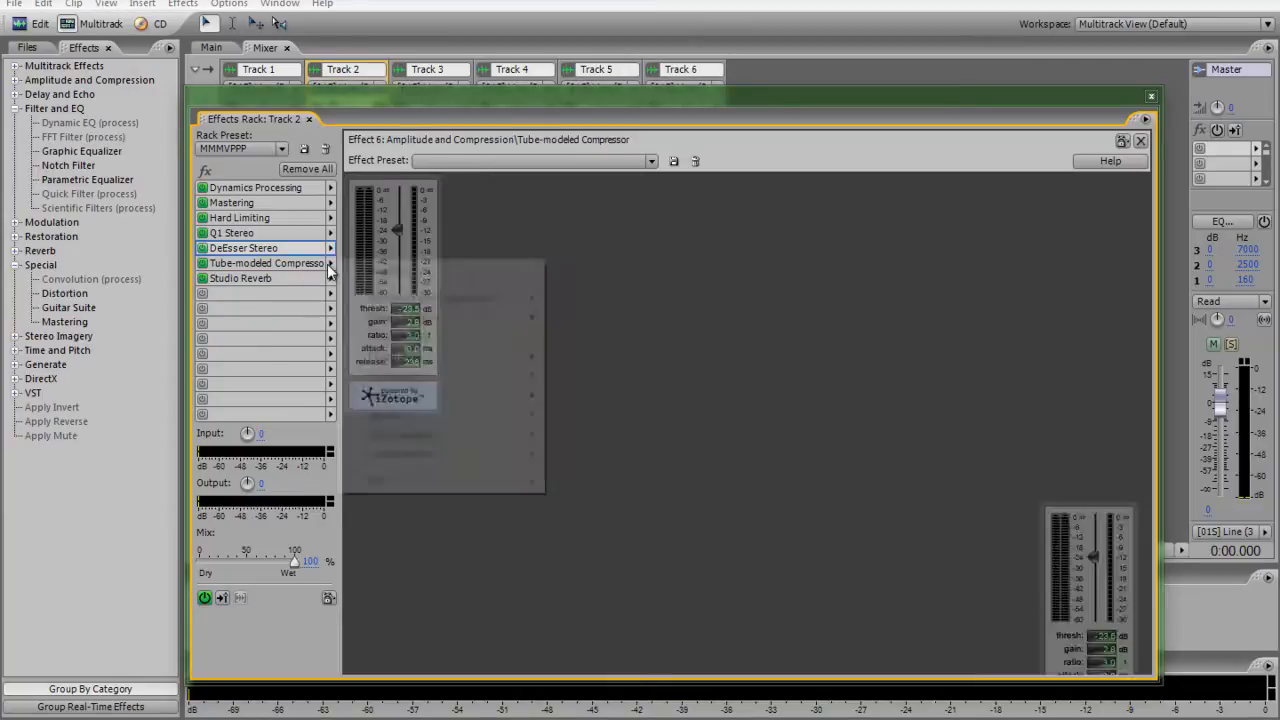
pyautogui.moveTo(441, 302)
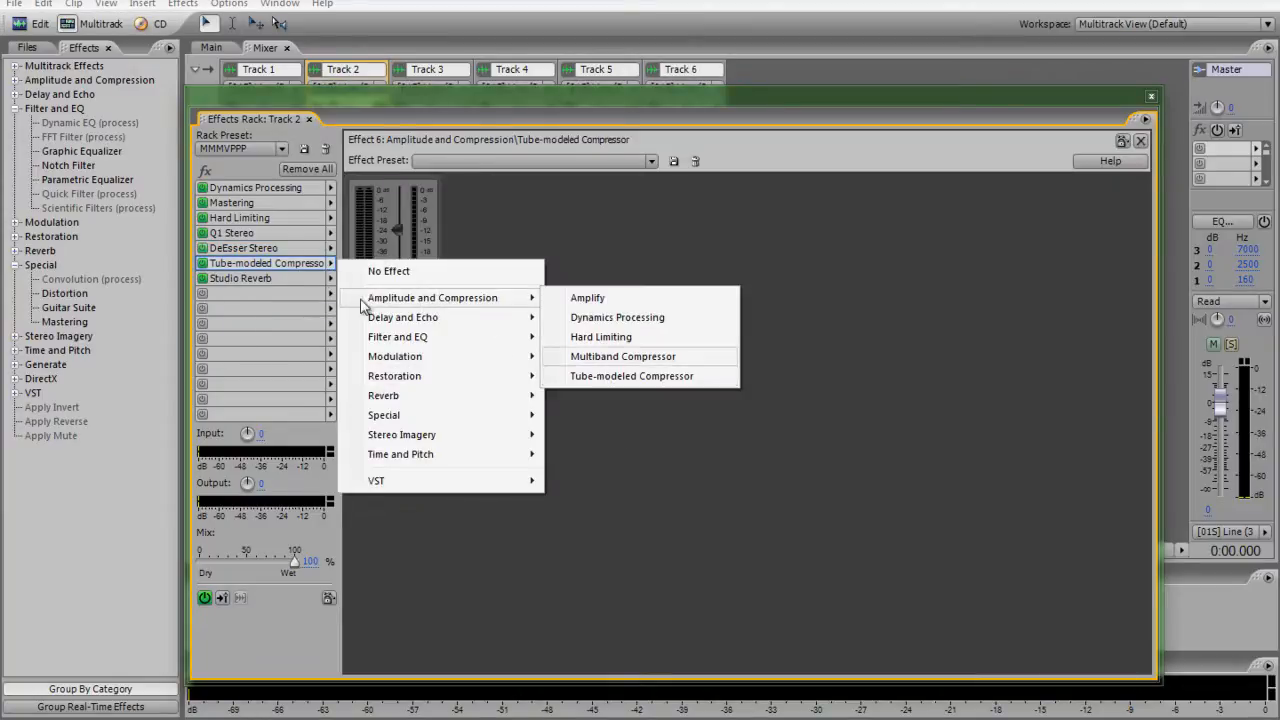
# - Look up the effect categories available for the Studio Reverb slot, dismissing the Windows color scheme prompt
pyautogui.click(331, 282)
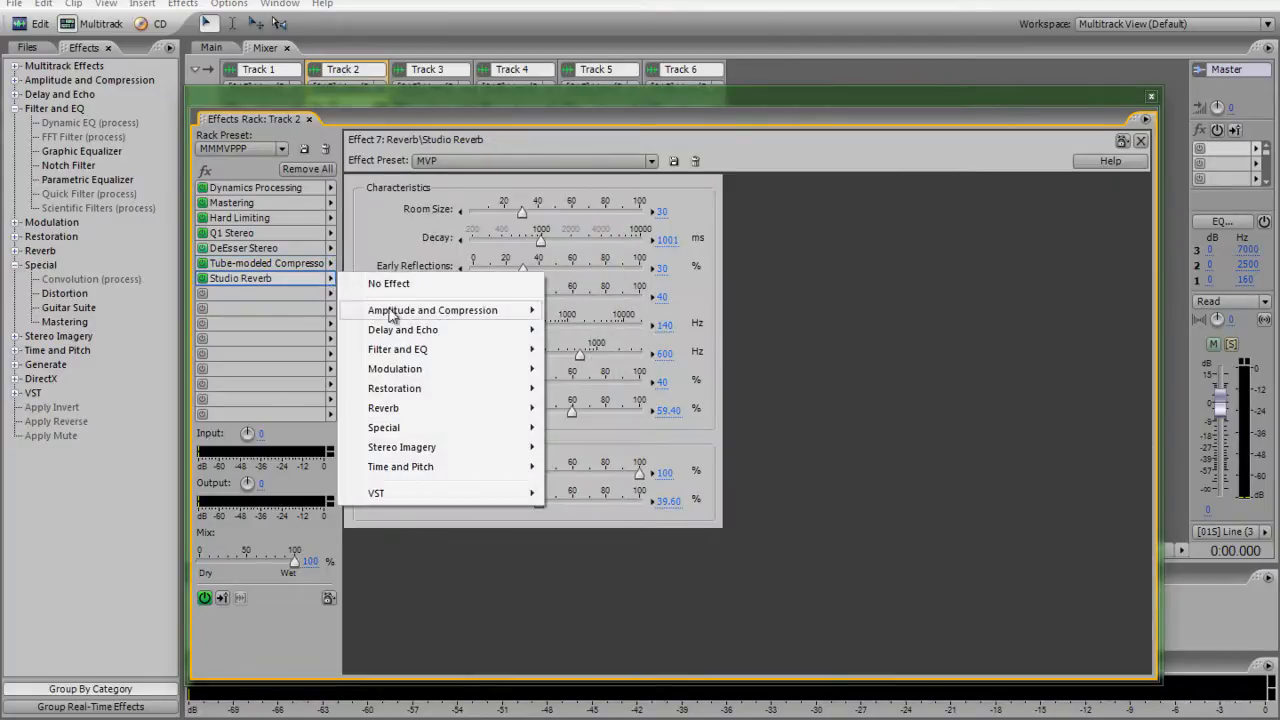
pyautogui.moveTo(408, 340)
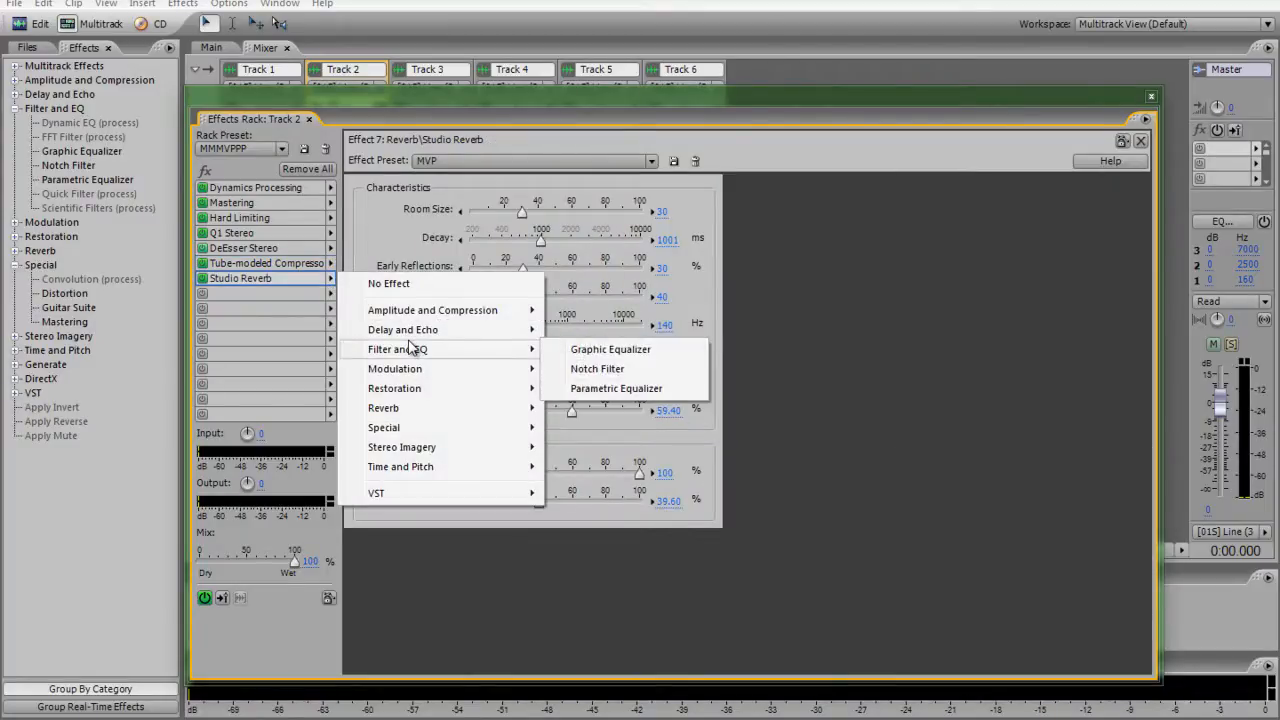
pyautogui.moveTo(530, 409)
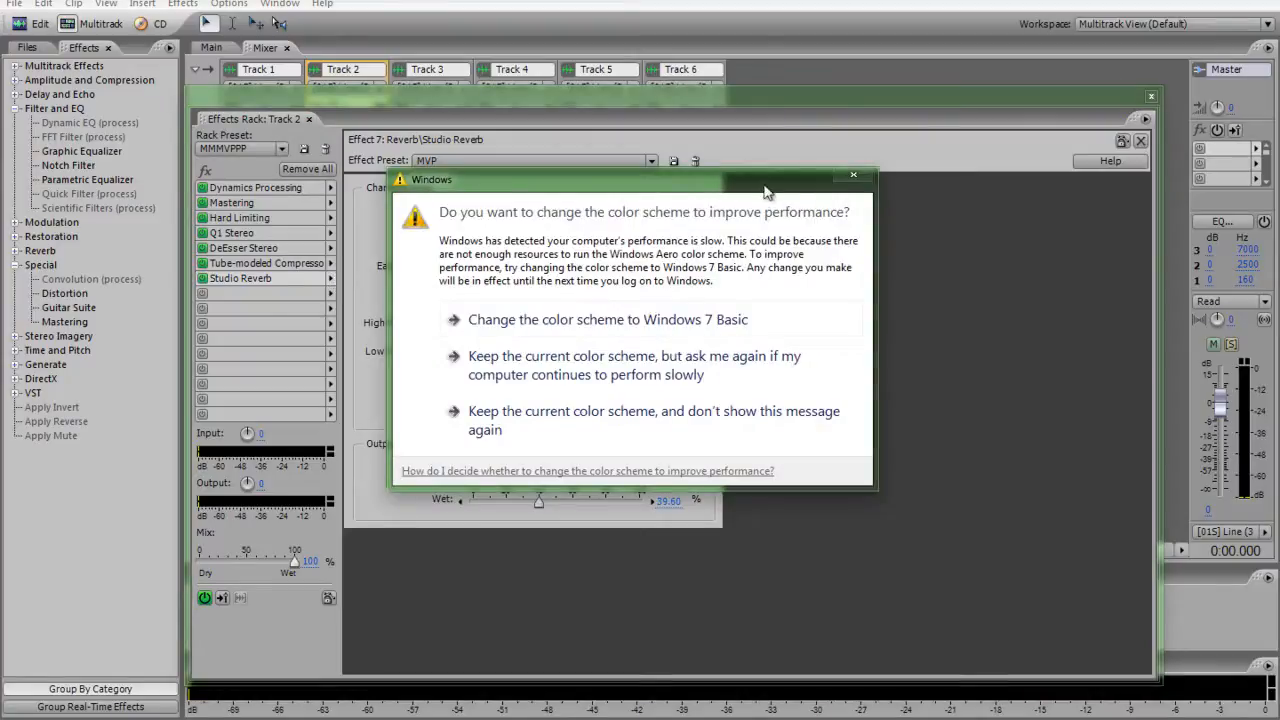
pyautogui.click(854, 176)
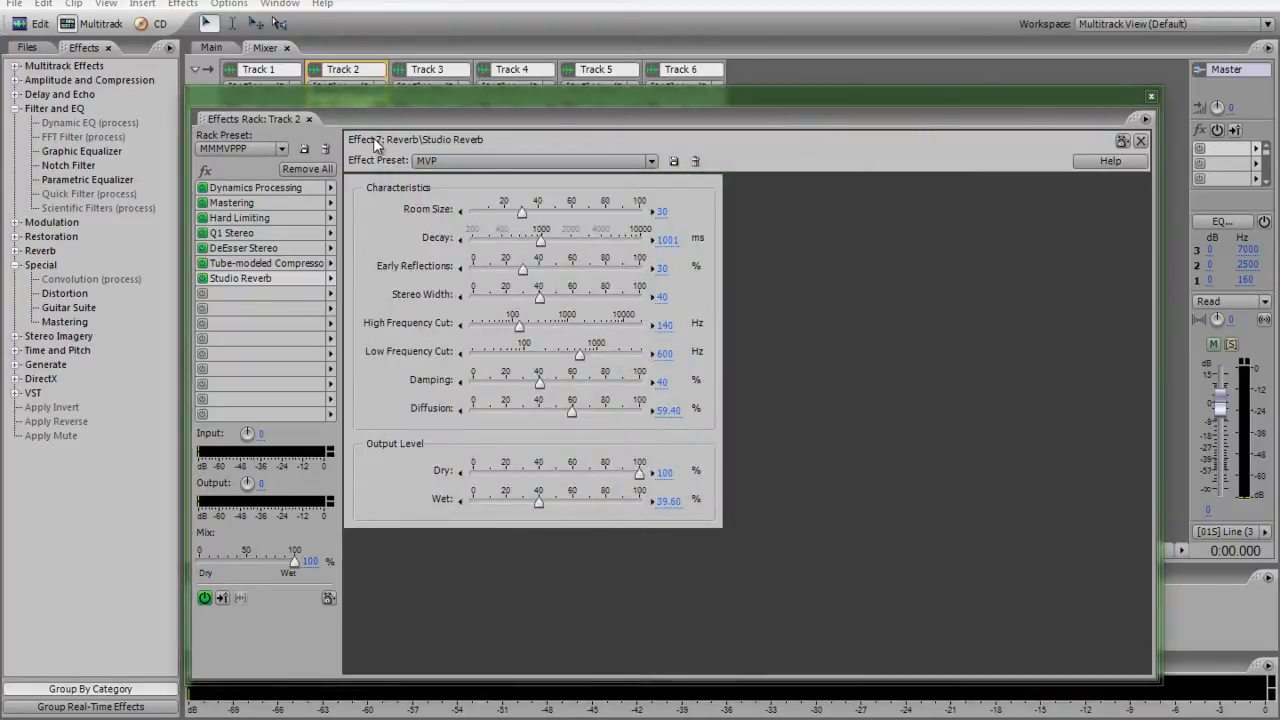
# - Review the Dynamics Processing, Mastering and Hard Limiting effects once more and close Track 2's effects rack
pyautogui.click(268, 187)
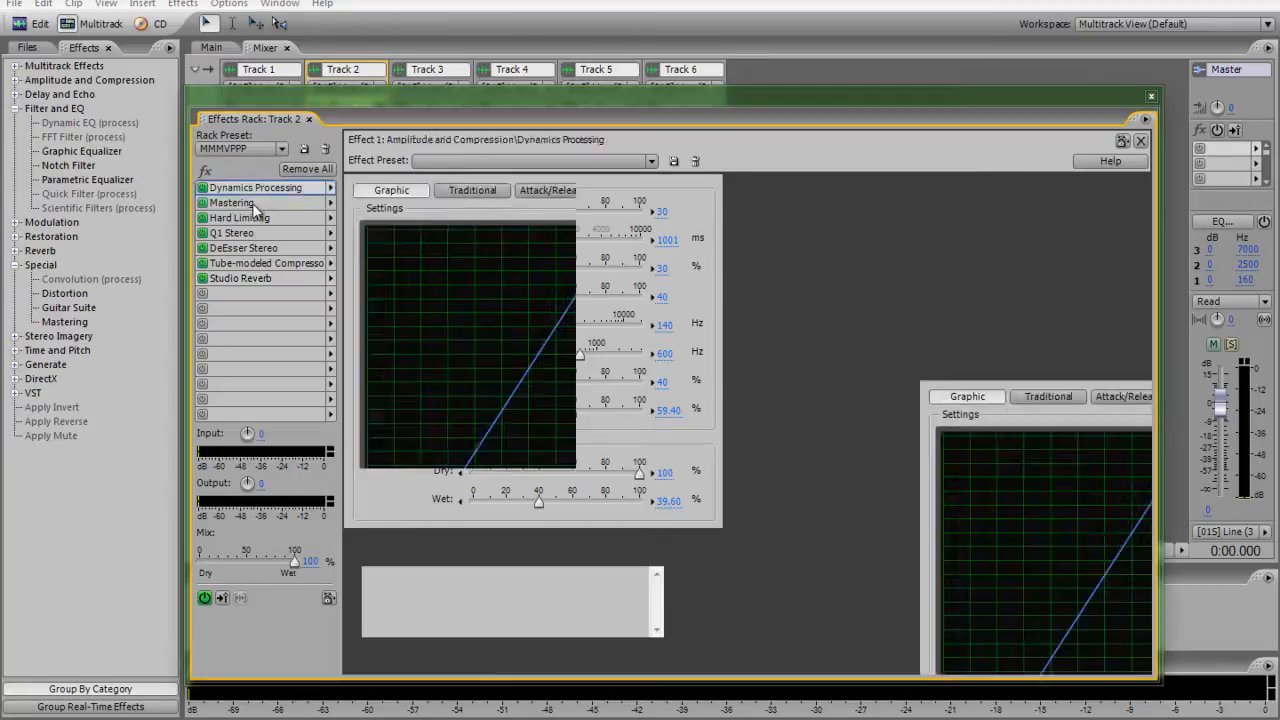
pyautogui.click(252, 203)
pyautogui.click(271, 221)
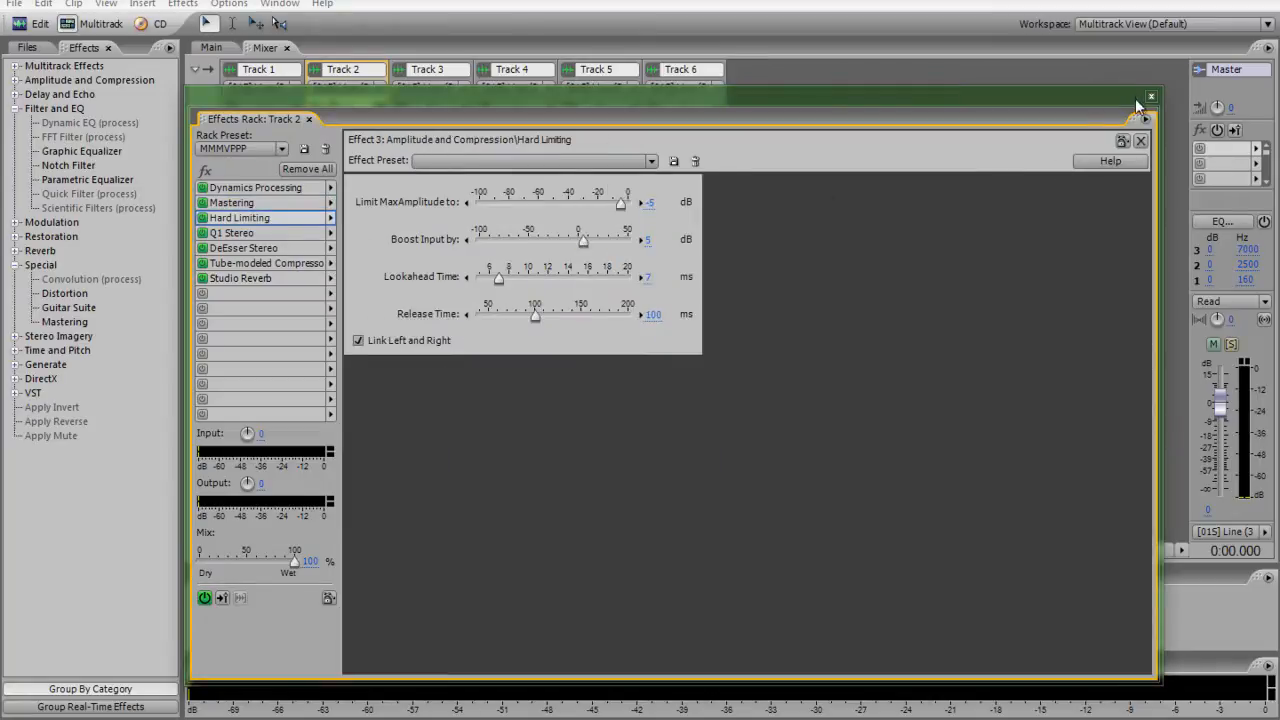
pyautogui.click(1148, 99)
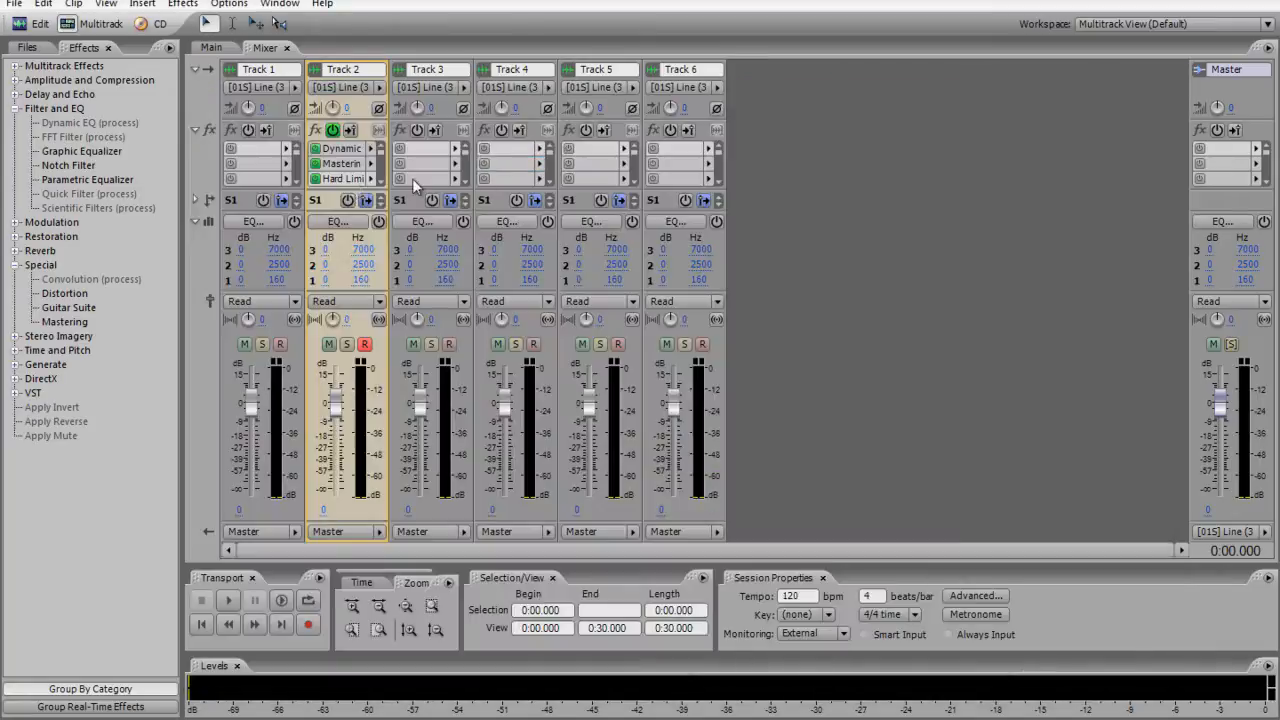
# - Apply the Seexy EQ 2 preset to Track 2's equalizer and switch the track's EQ on
pyautogui.click(352, 222)
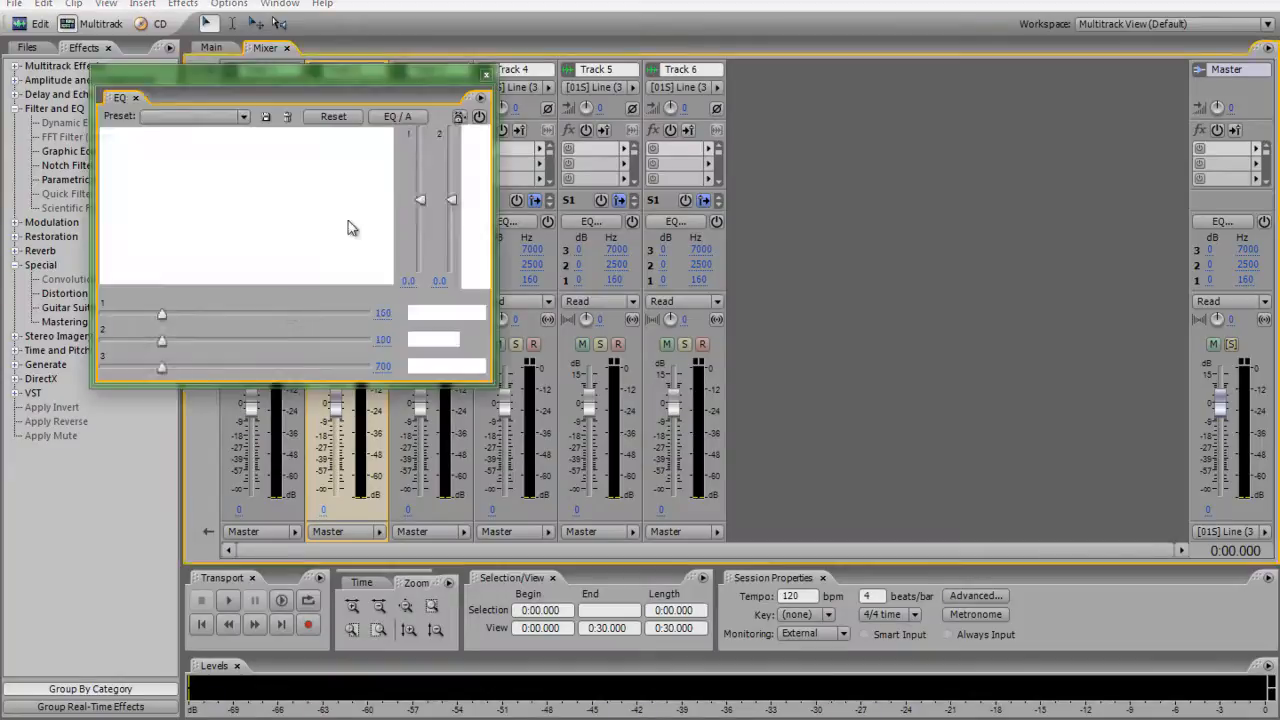
pyautogui.click(215, 118)
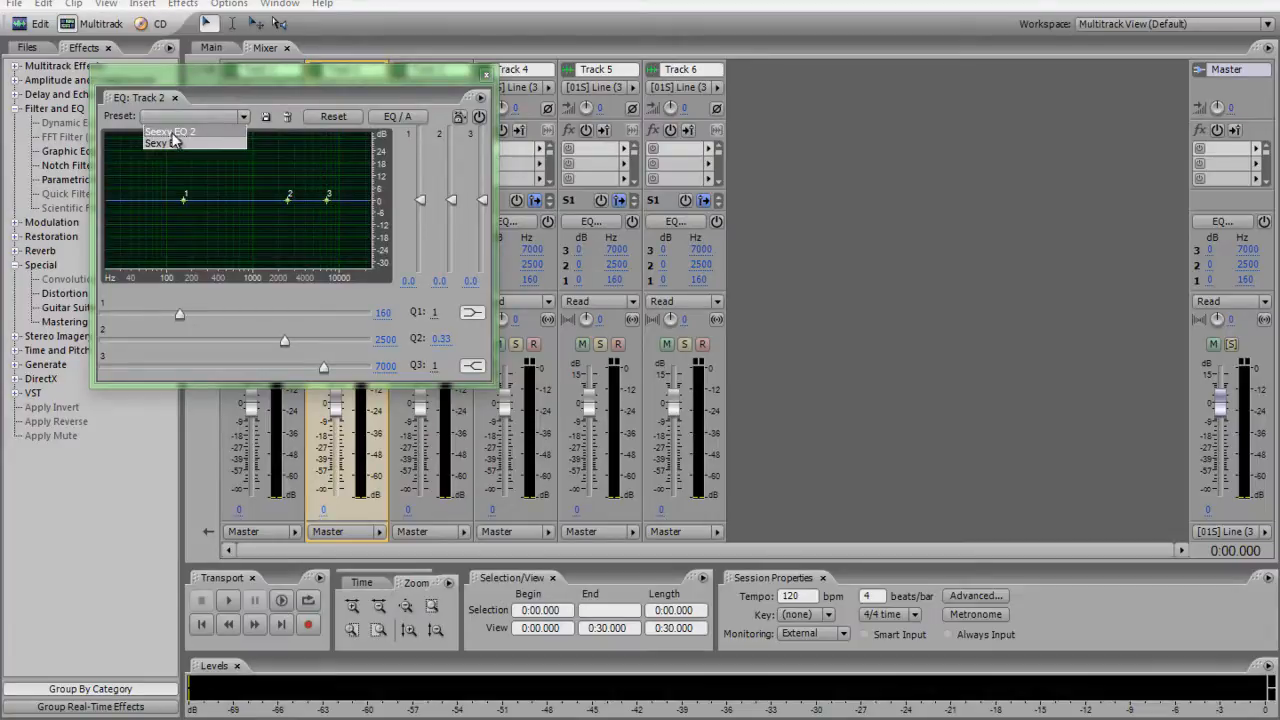
pyautogui.click(200, 132)
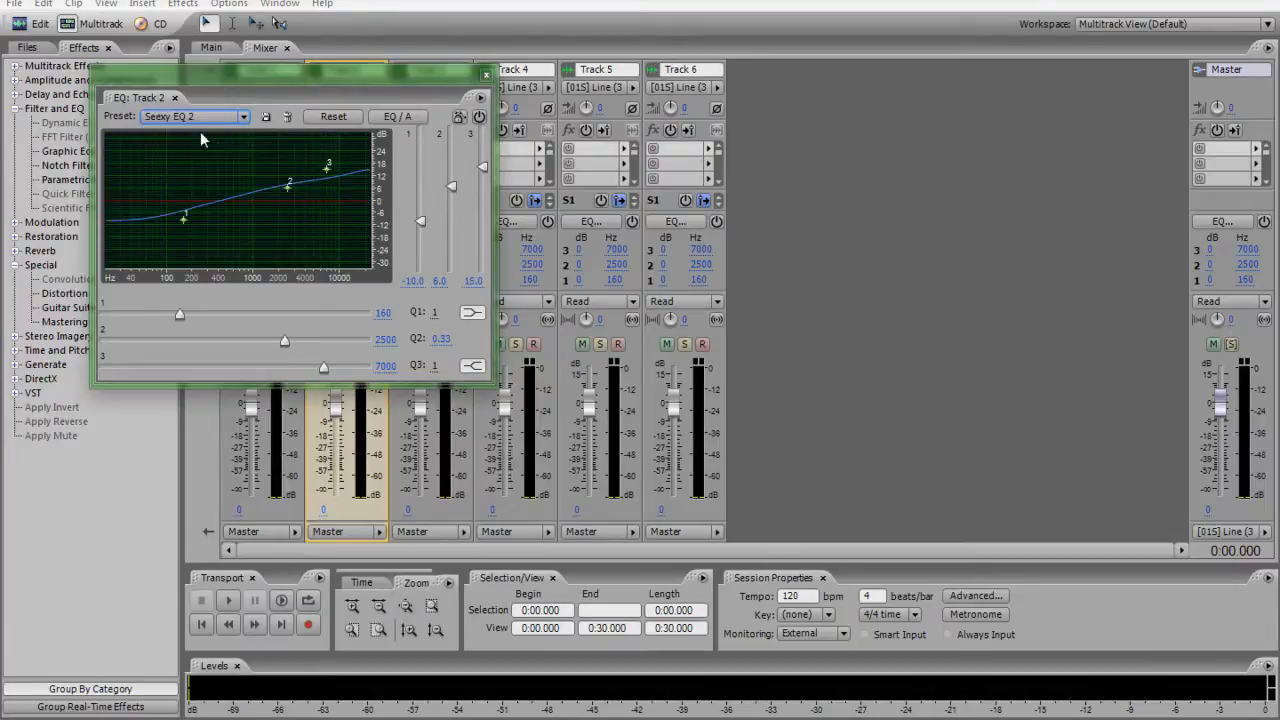
pyautogui.click(486, 76)
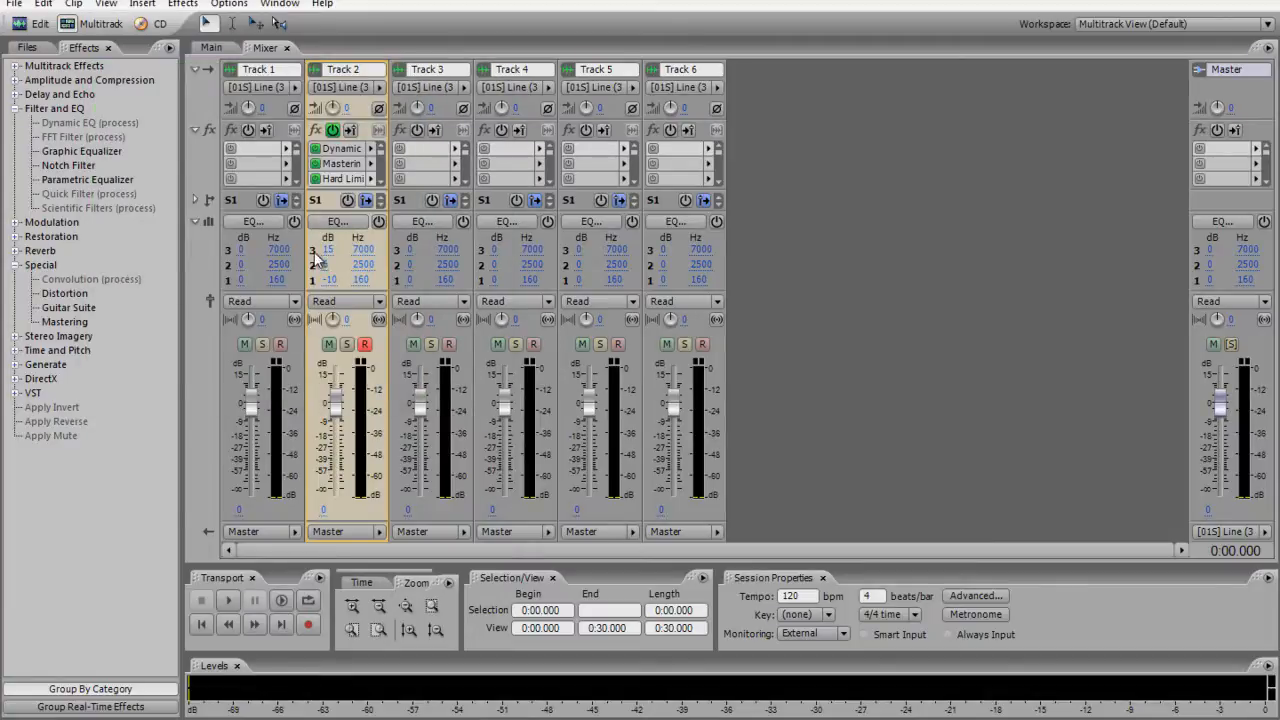
pyautogui.moveTo(323, 257); pyautogui.dragTo(335, 258)
pyautogui.moveTo(327, 275); pyautogui.dragTo(352, 278)
pyautogui.click(379, 222)
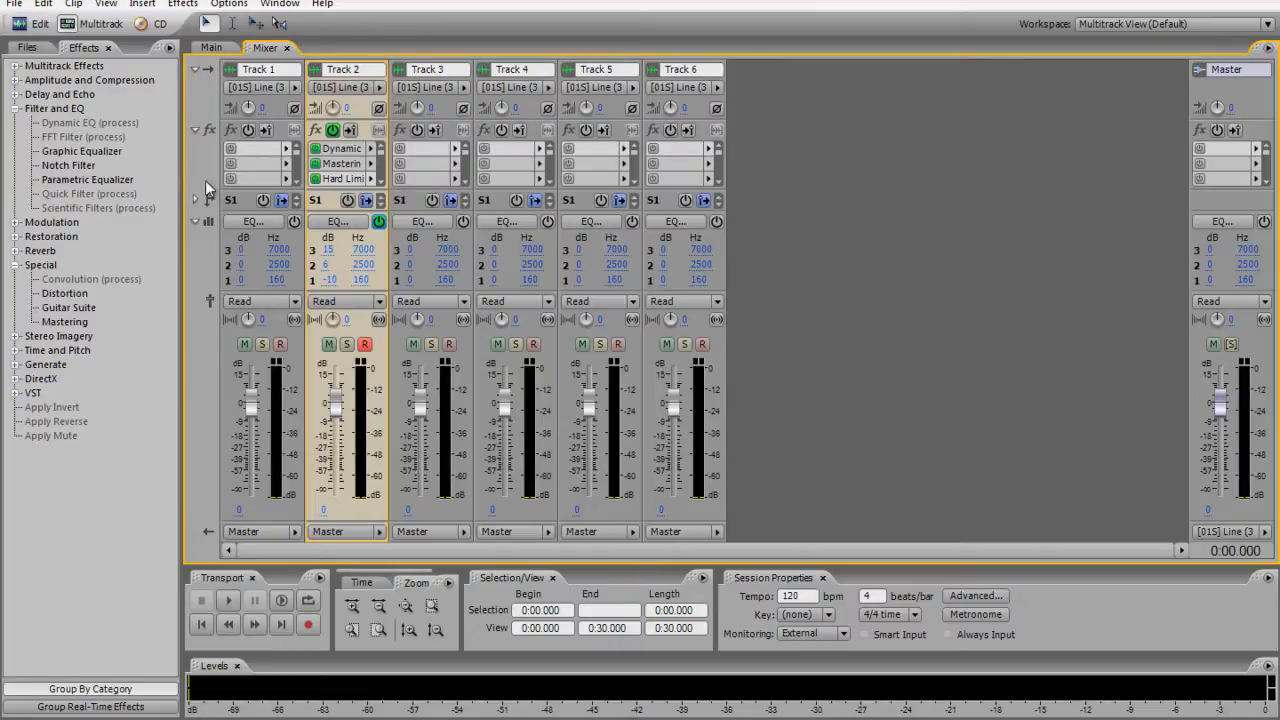
# - Insert a bus track and move it behind Track 6 in the mixer
pyautogui.click(141, 5)
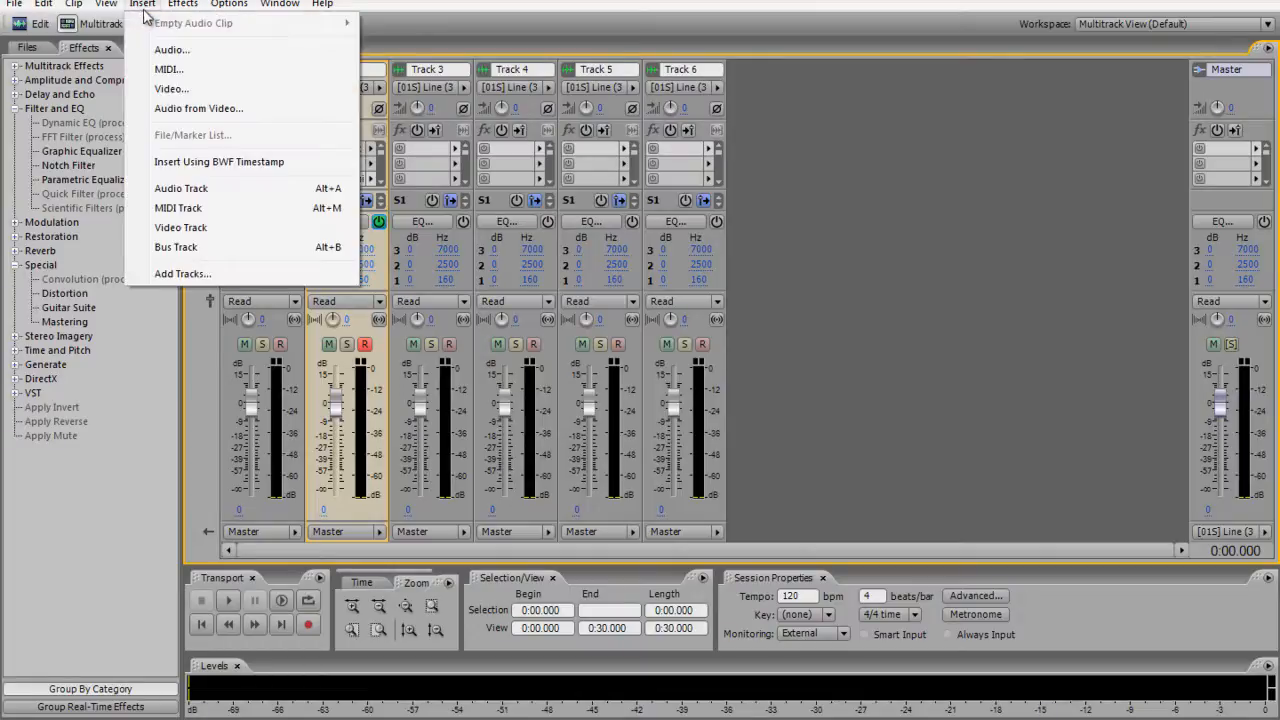
pyautogui.click(177, 246)
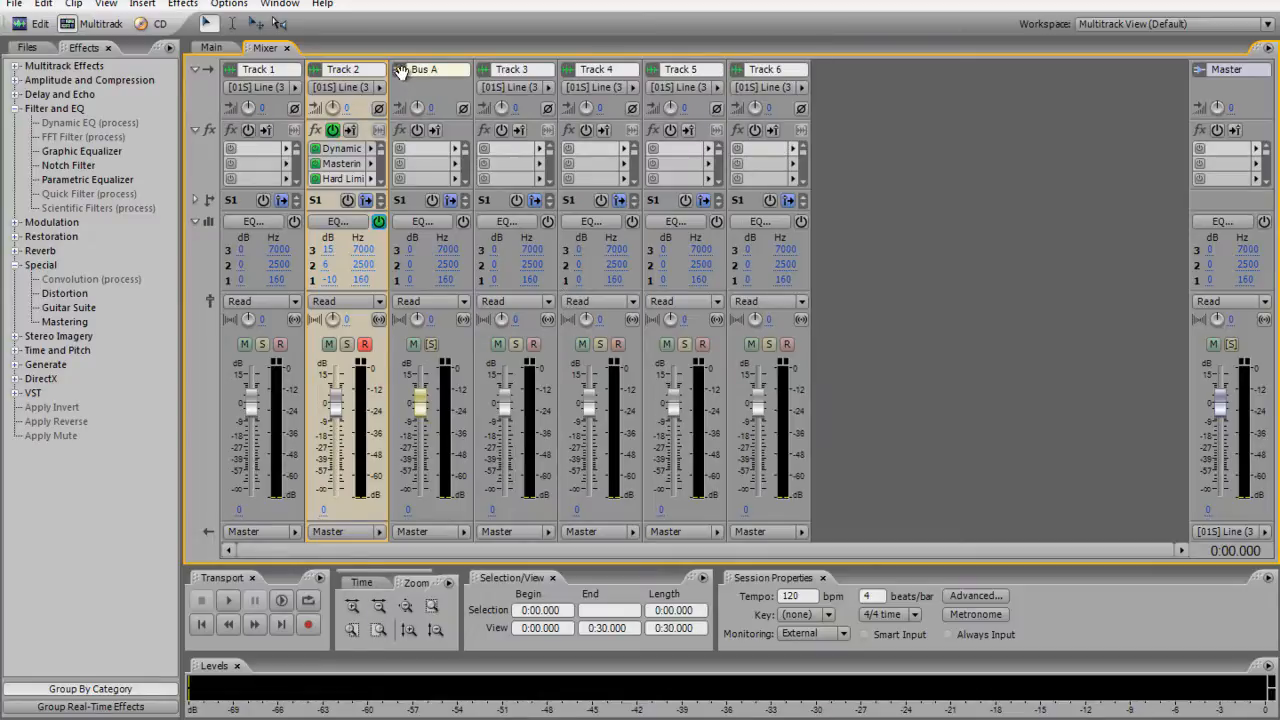
pyautogui.moveTo(393, 66); pyautogui.dragTo(821, 91)
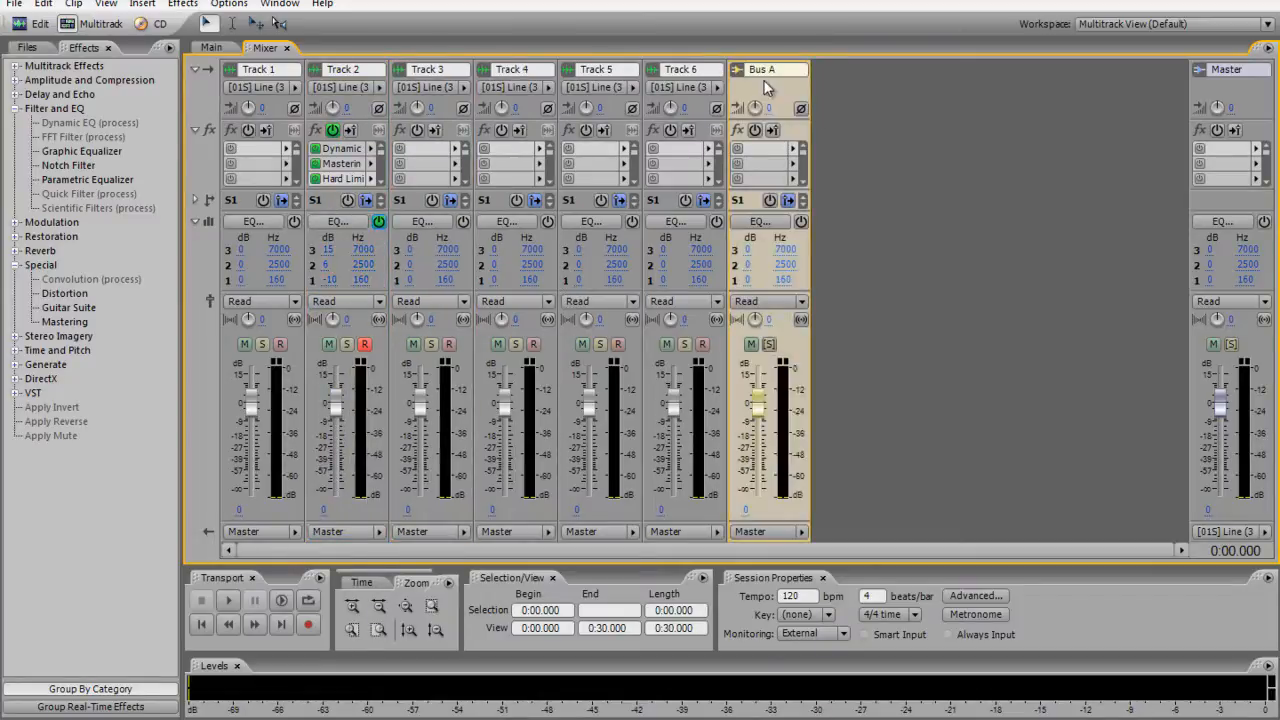
# - Add Studio Reverb with the MVP Reverb preset to Bus A's first effect slot and close the rack
pyautogui.click(794, 150)
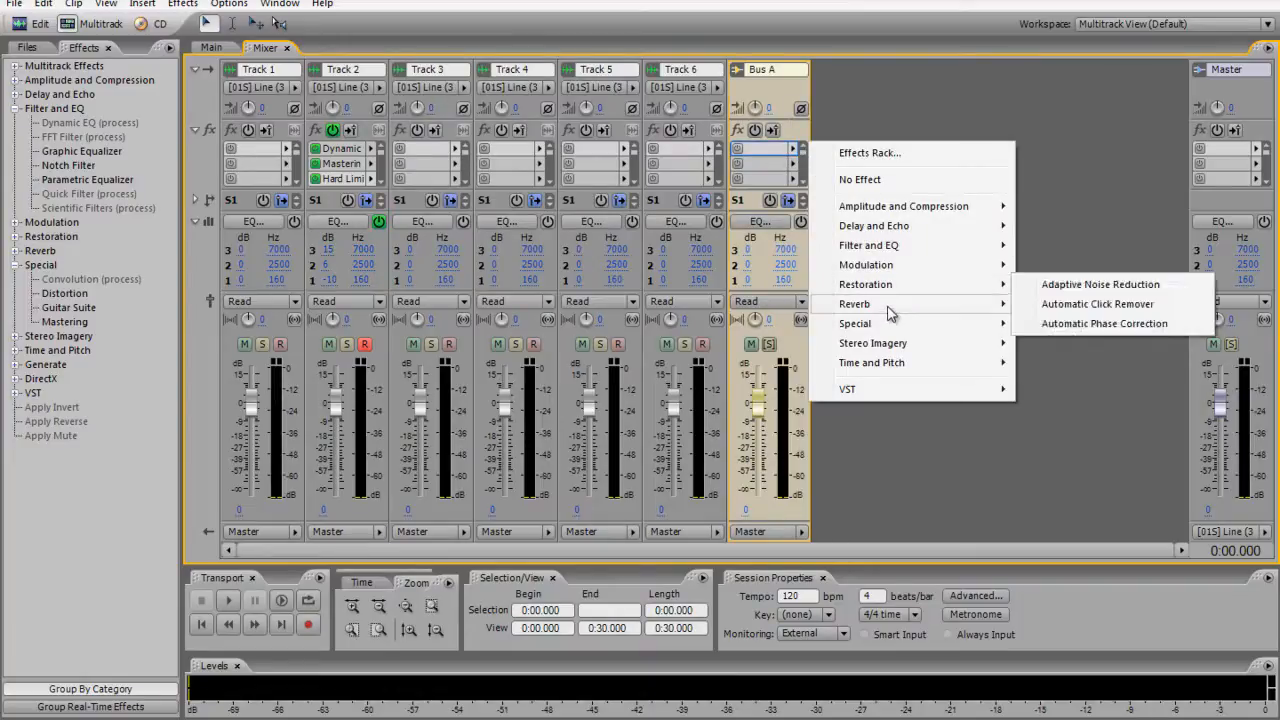
pyautogui.moveTo(960, 305)
pyautogui.click(1060, 362)
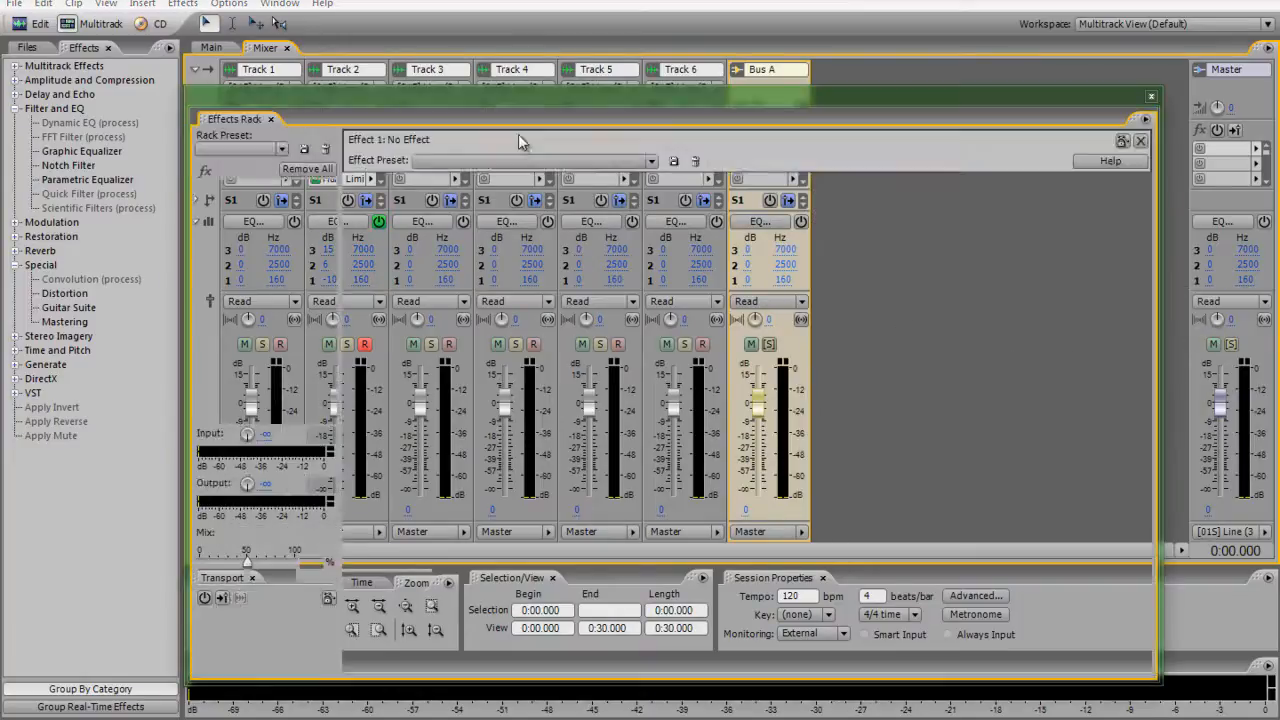
pyautogui.click(465, 160)
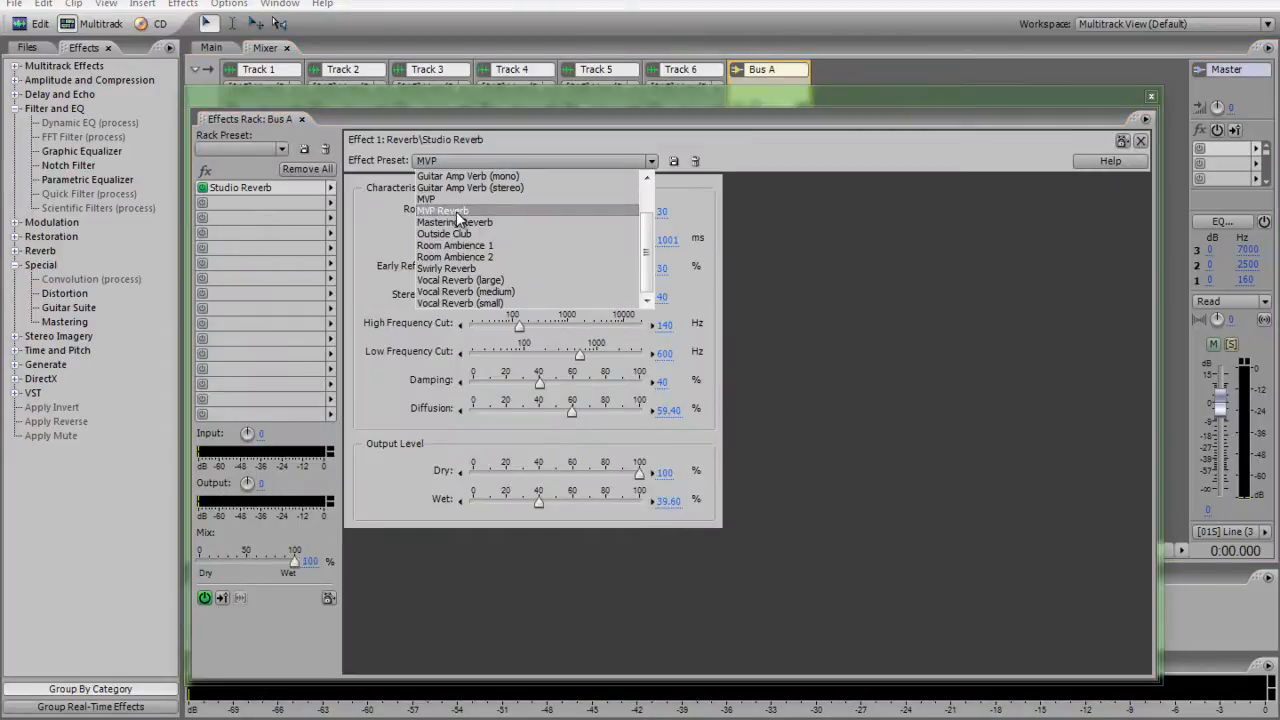
pyautogui.click(456, 210)
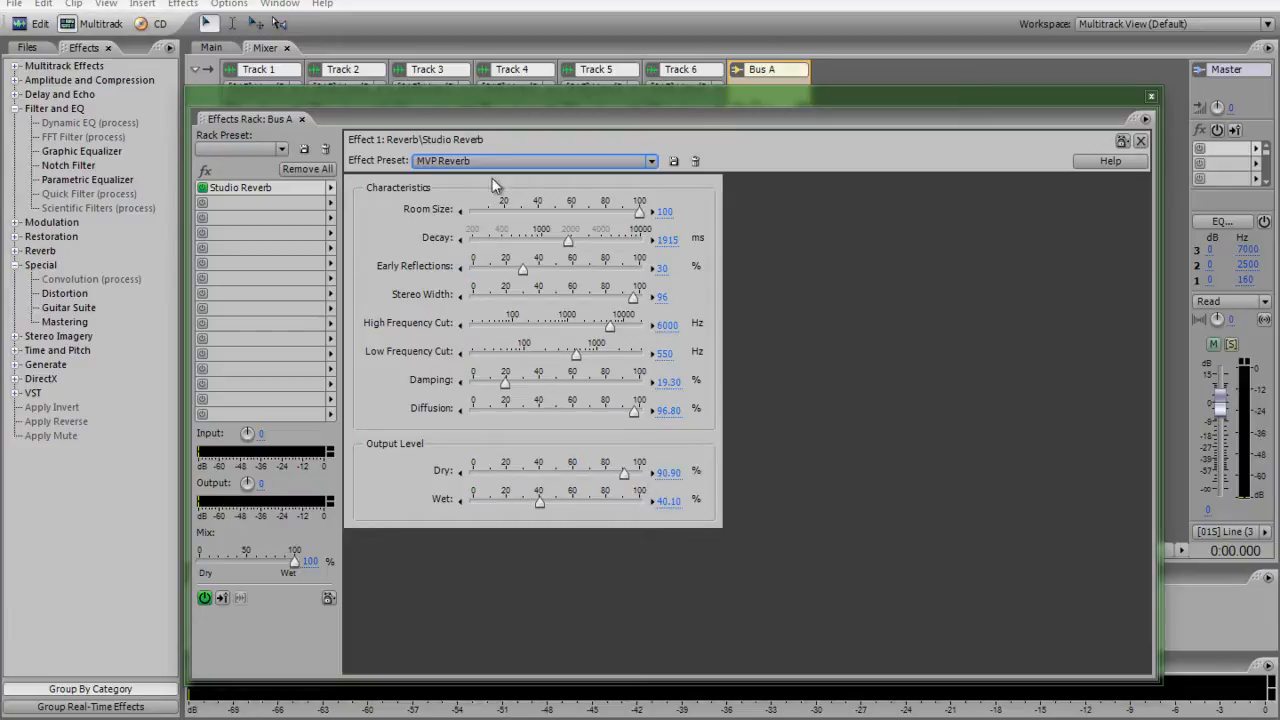
pyautogui.click(1151, 98)
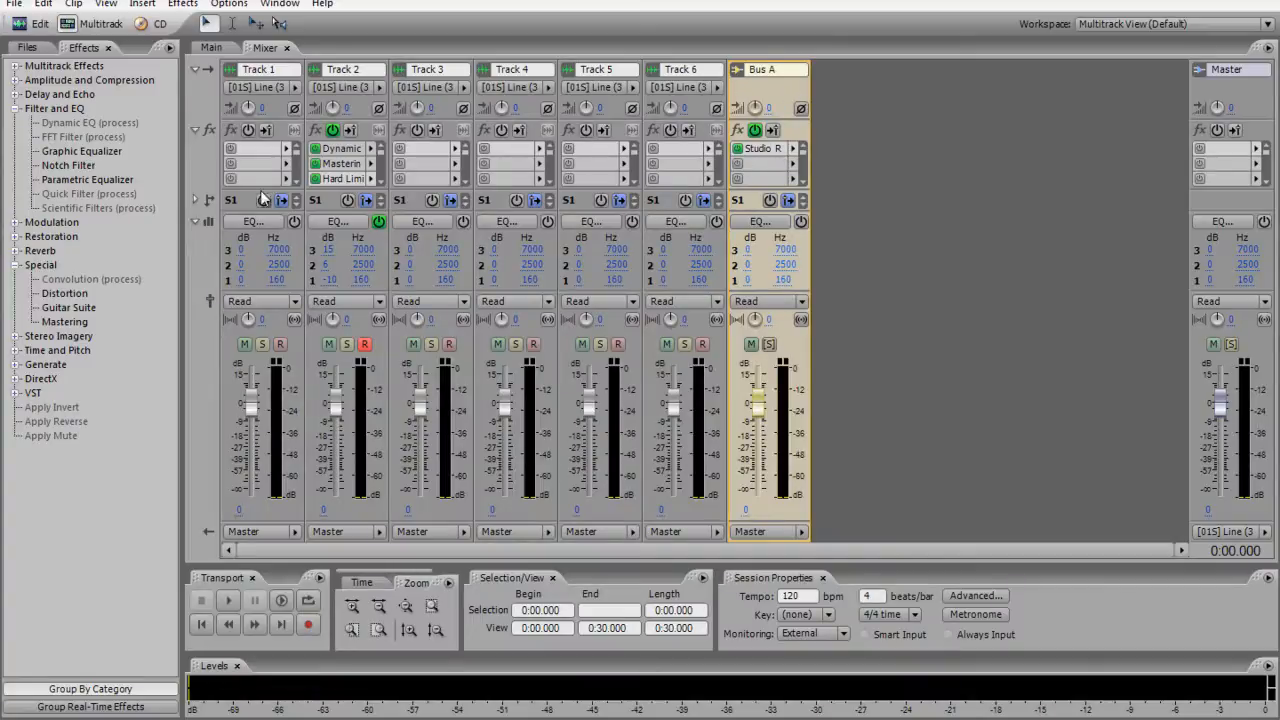
# - Expand the mixer's send section and assign the S1 sends of Tracks 1 to 6 to Bus A, resetting Track 1's send to None
pyautogui.click(195, 201)
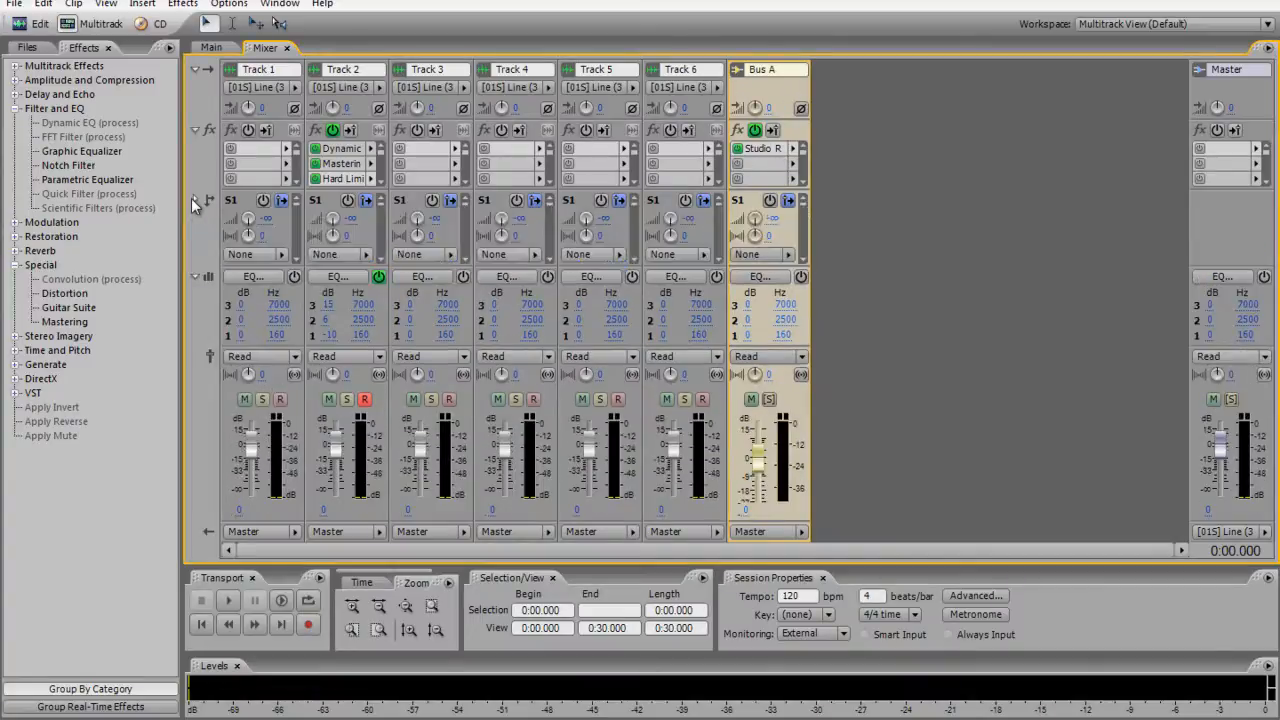
pyautogui.click(272, 255)
pyautogui.click(345, 287)
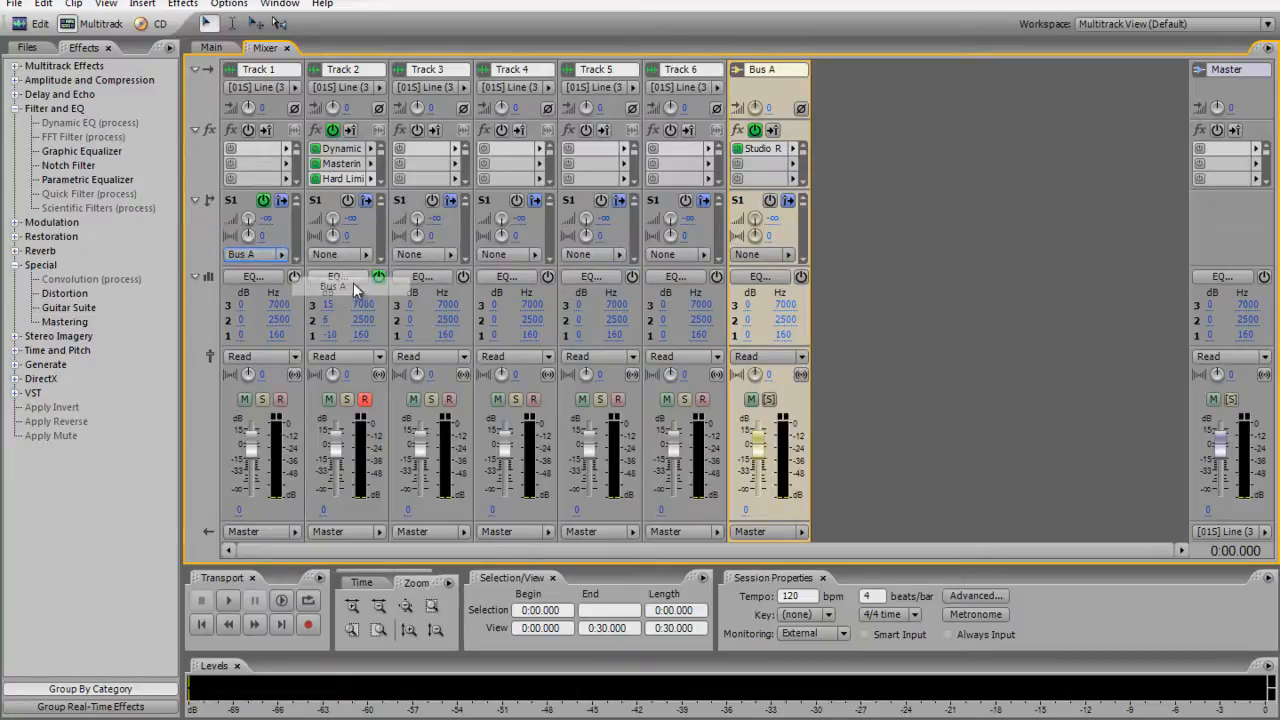
pyautogui.click(366, 254)
pyautogui.click(407, 289)
pyautogui.click(450, 254)
pyautogui.click(495, 289)
pyautogui.click(535, 254)
pyautogui.click(584, 289)
pyautogui.click(619, 254)
pyautogui.click(668, 289)
pyautogui.click(704, 254)
pyautogui.click(755, 287)
pyautogui.click(258, 254)
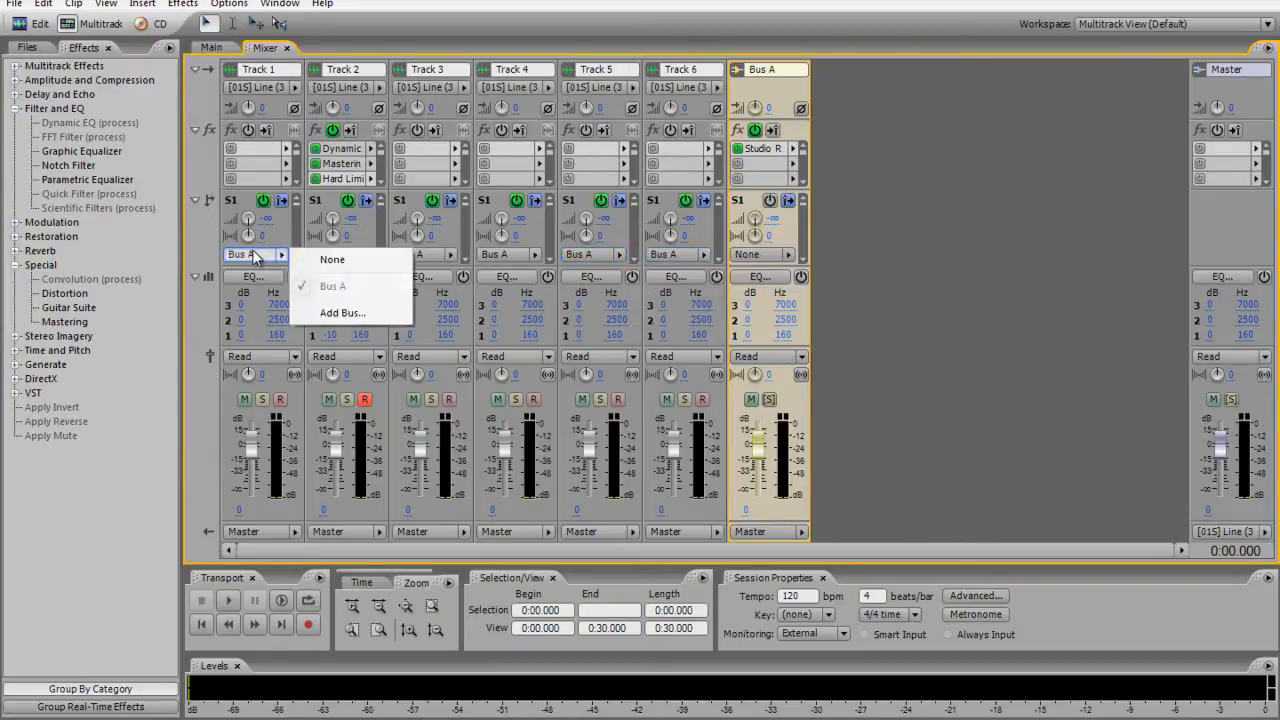
pyautogui.click(369, 262)
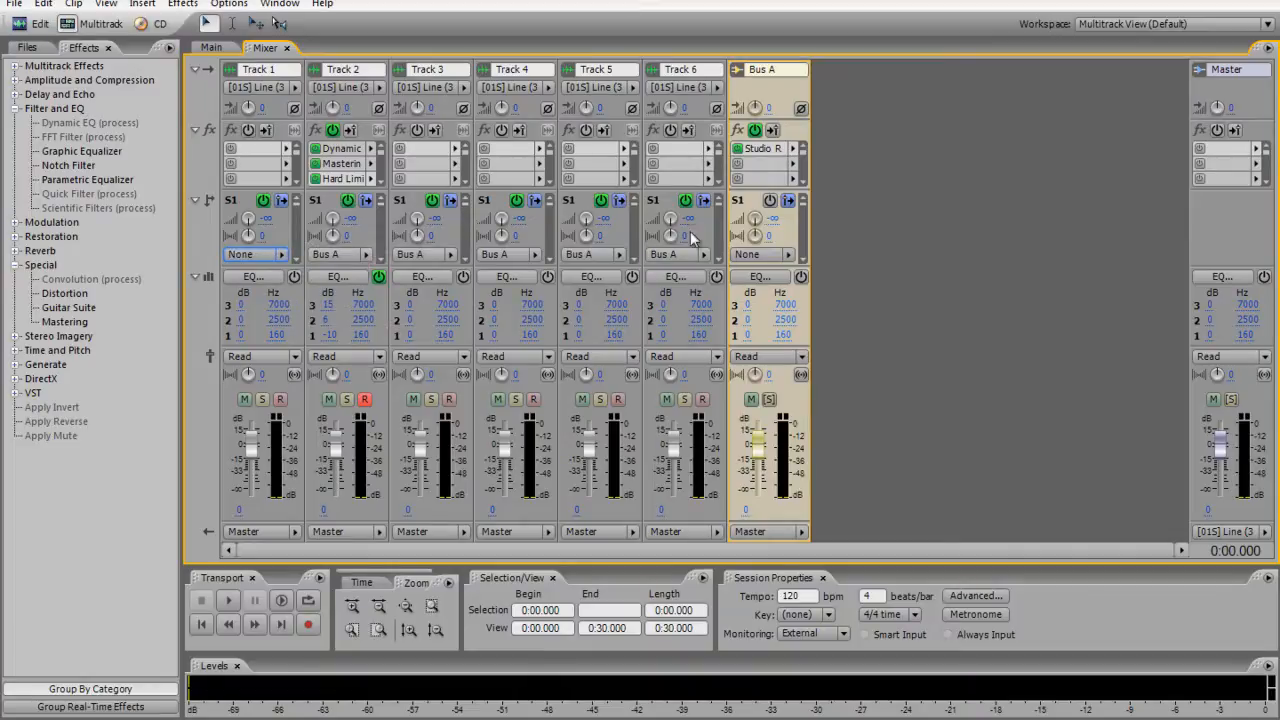
# - Return to the main multitrack view, select Track 2 and move the playhead back to the beginning
pyautogui.click(210, 48)
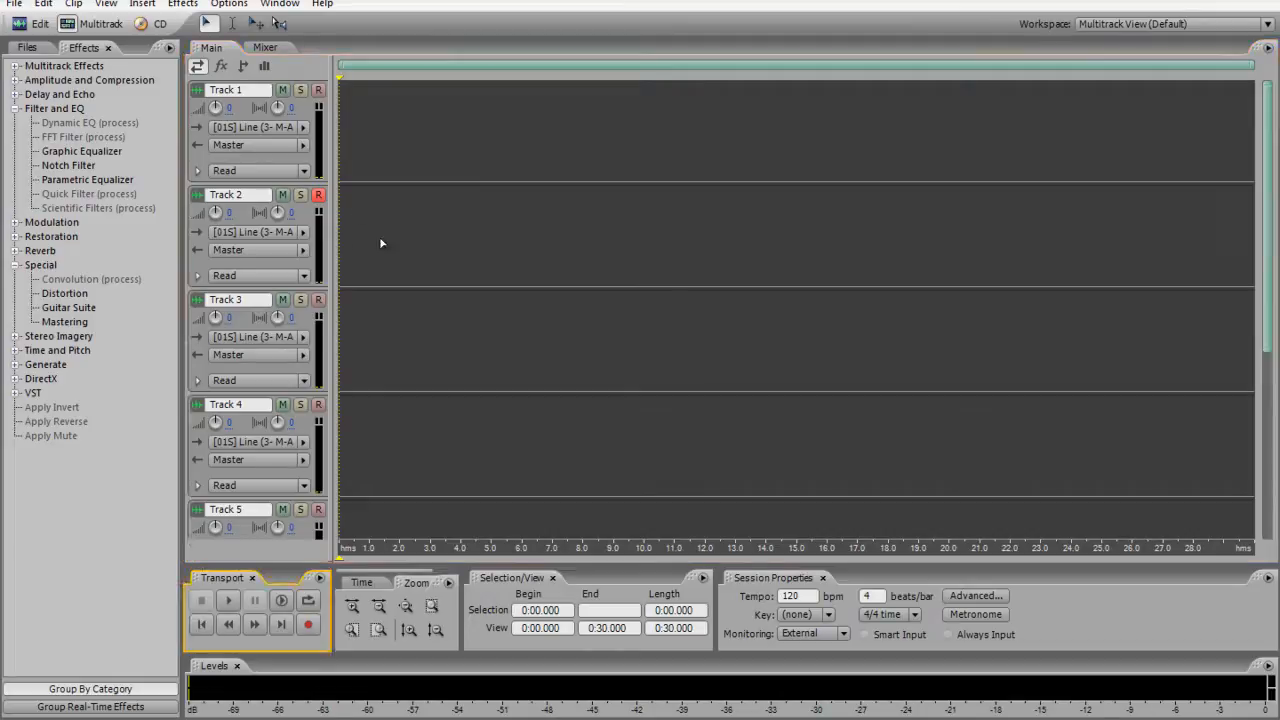
pyautogui.click(352, 222)
pyautogui.click(199, 624)
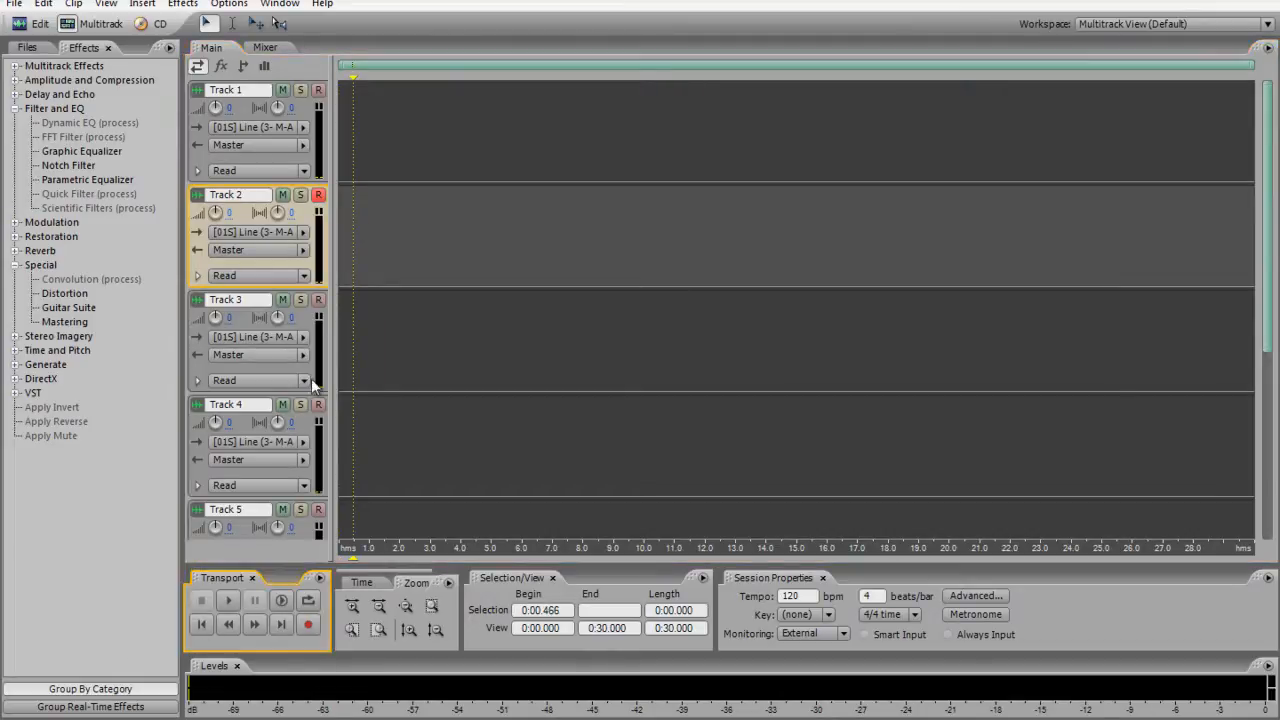
pyautogui.click(199, 624)
pyautogui.click(828, 719)
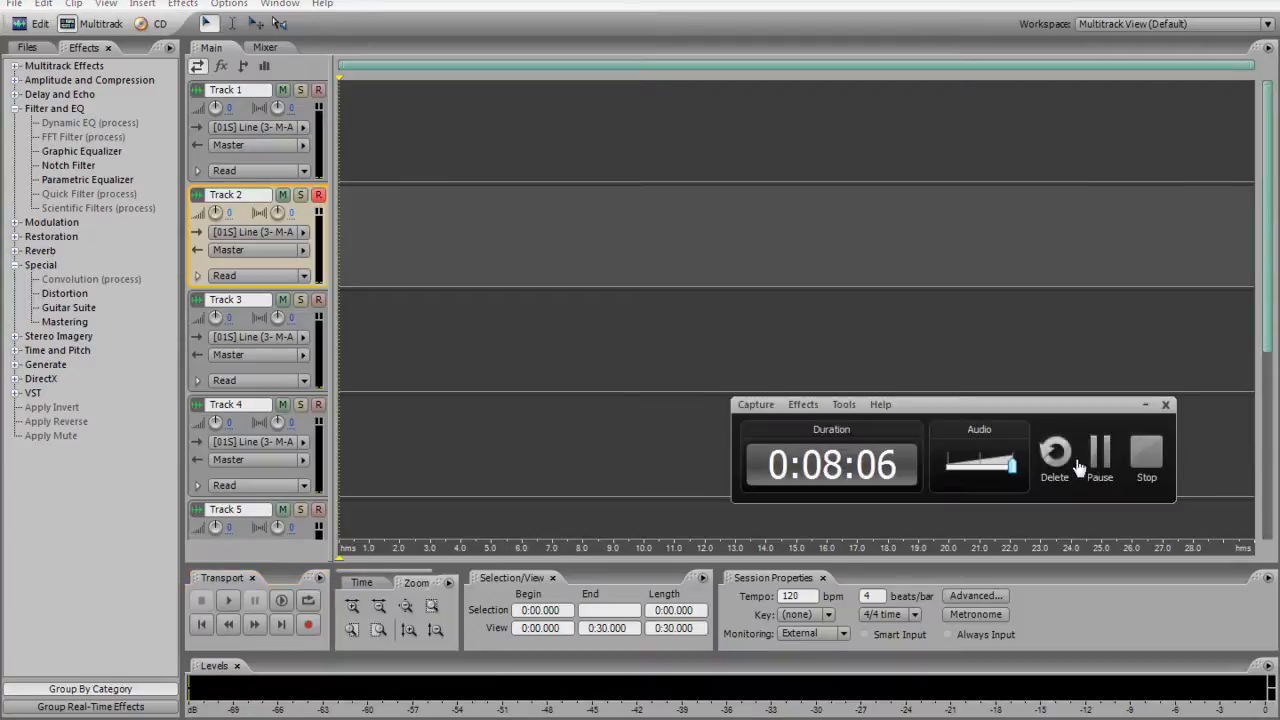